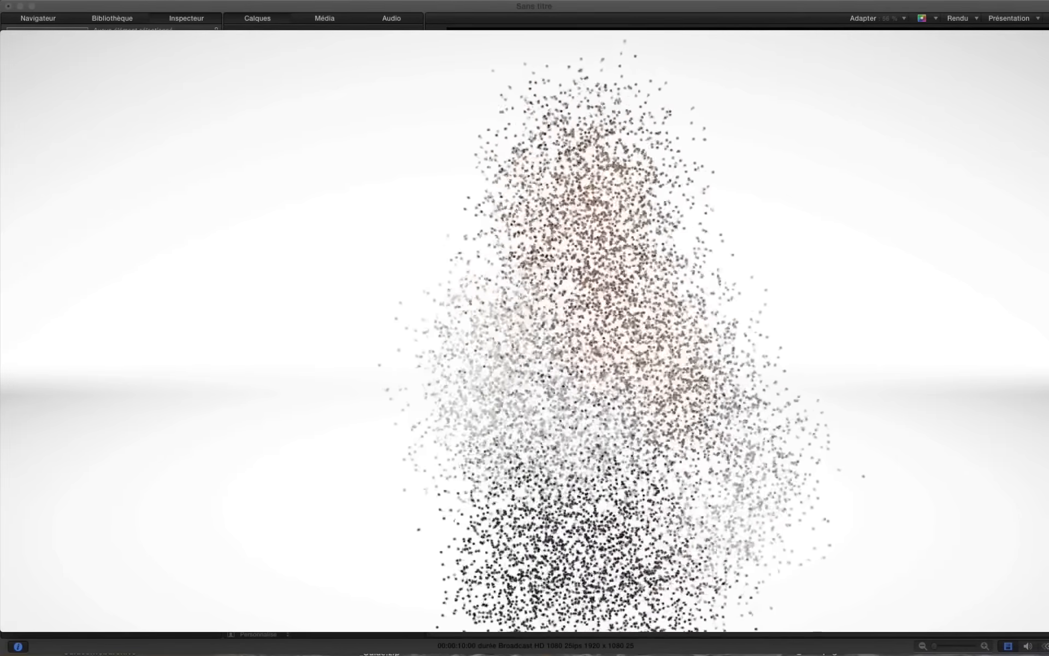
Review the finished particle explosion effect in explo2.mov around the 4-second mark and close the video
mouse_move(870, 593)
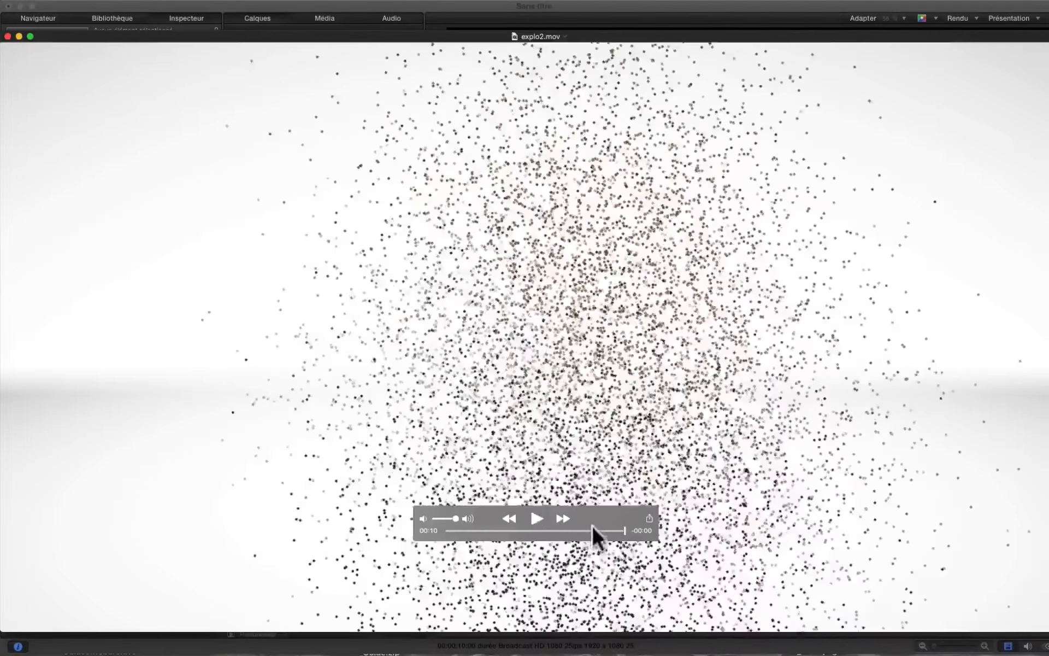
drag(592, 528, 517, 539)
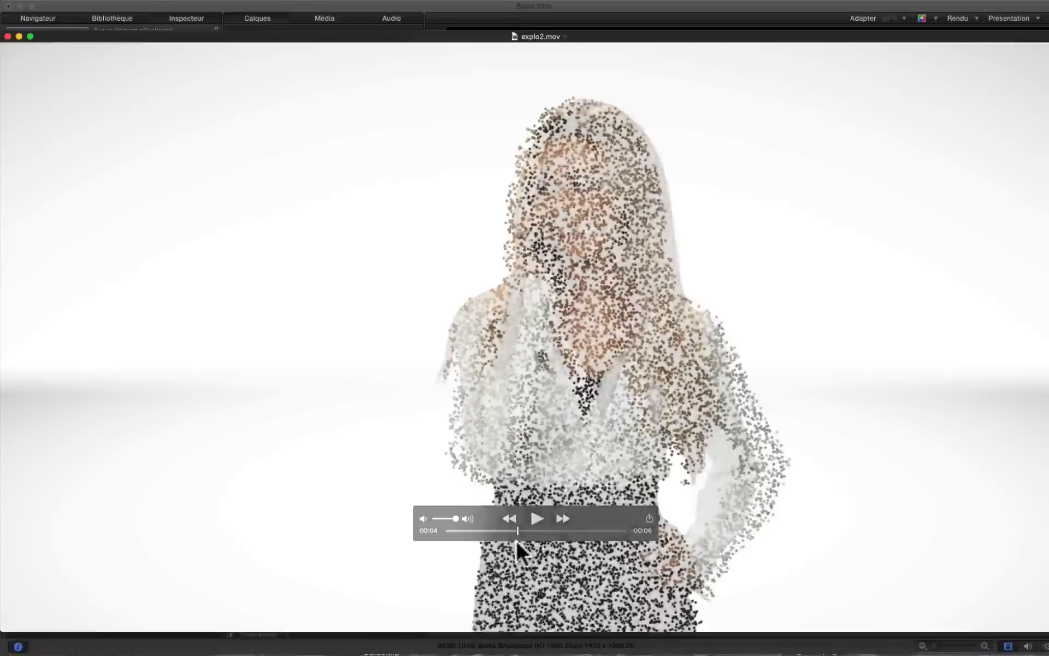
click(8, 36)
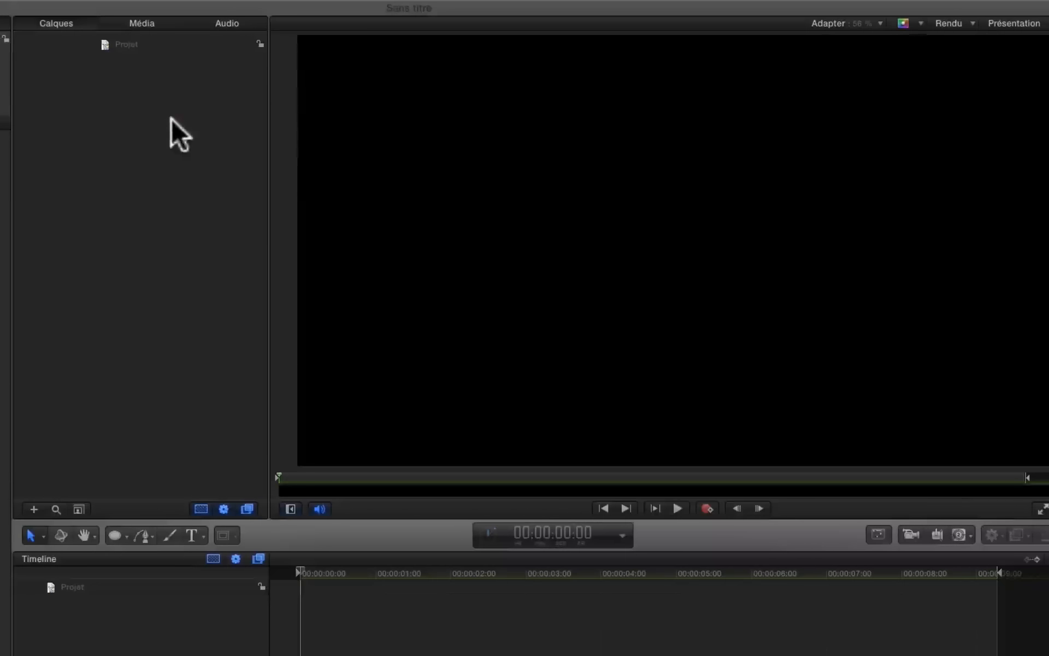
Add three new empty groups to the project
right_click(171, 117)
click(200, 126)
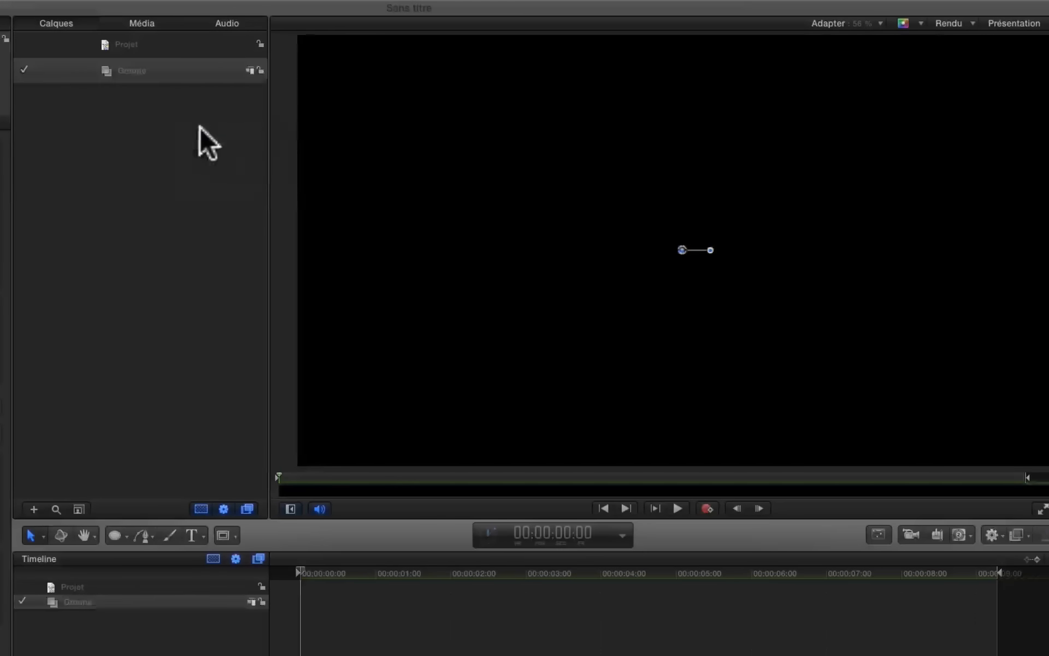
right_click(167, 129)
click(190, 136)
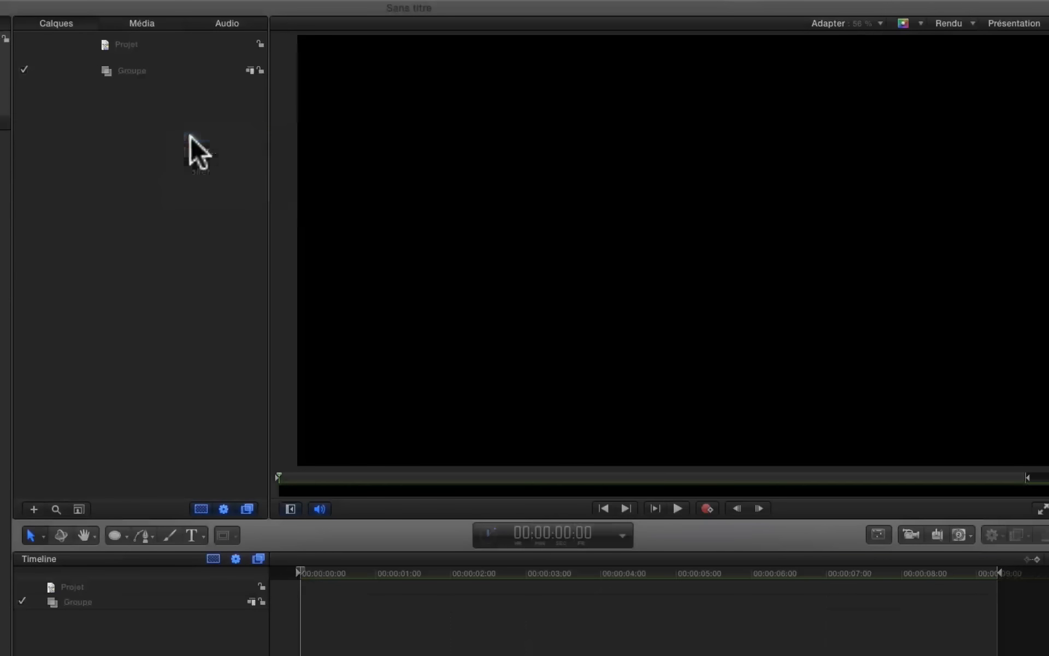
right_click(130, 124)
click(159, 131)
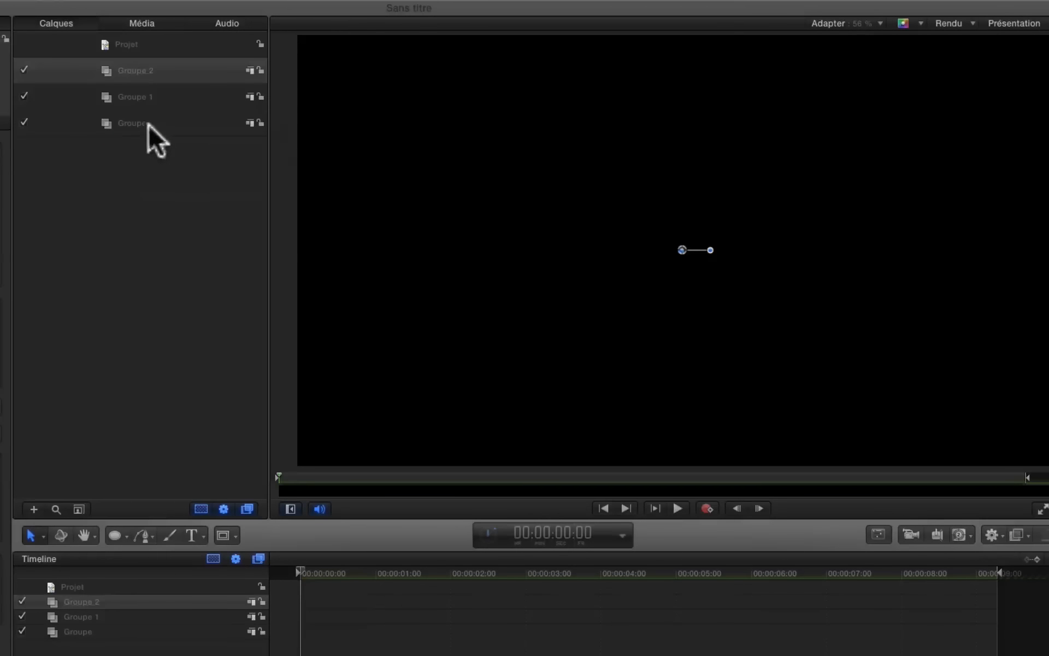
Rename the three groups, from lowest to uppermost, as arriere plan, personne and replicateur
double_click(141, 123)
text(arriere plan)
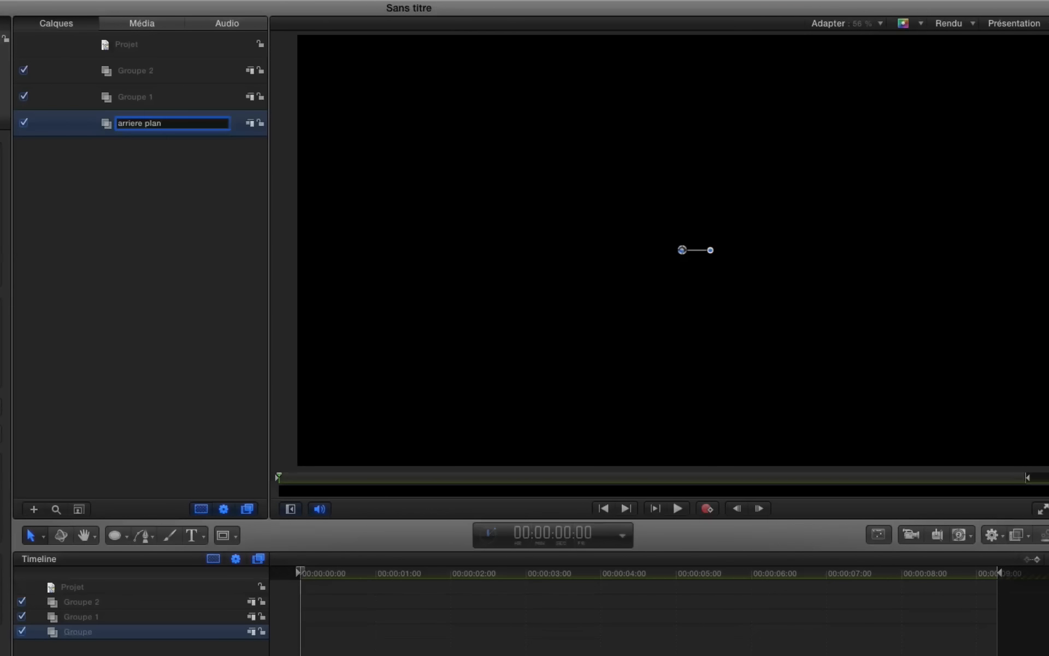
click(165, 97)
double_click(141, 97)
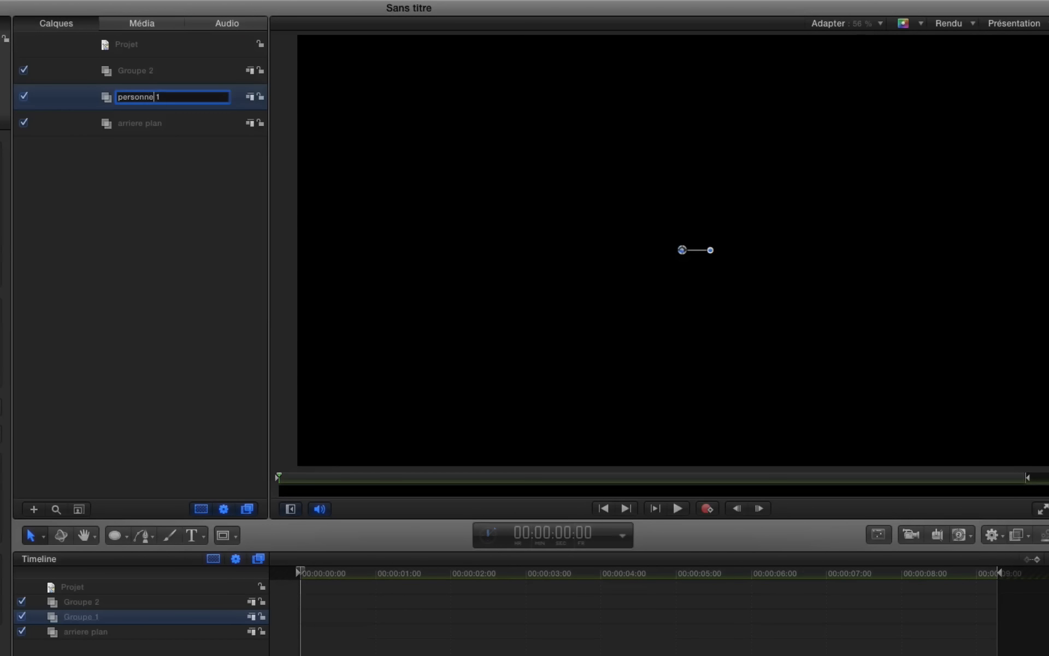
click(175, 97)
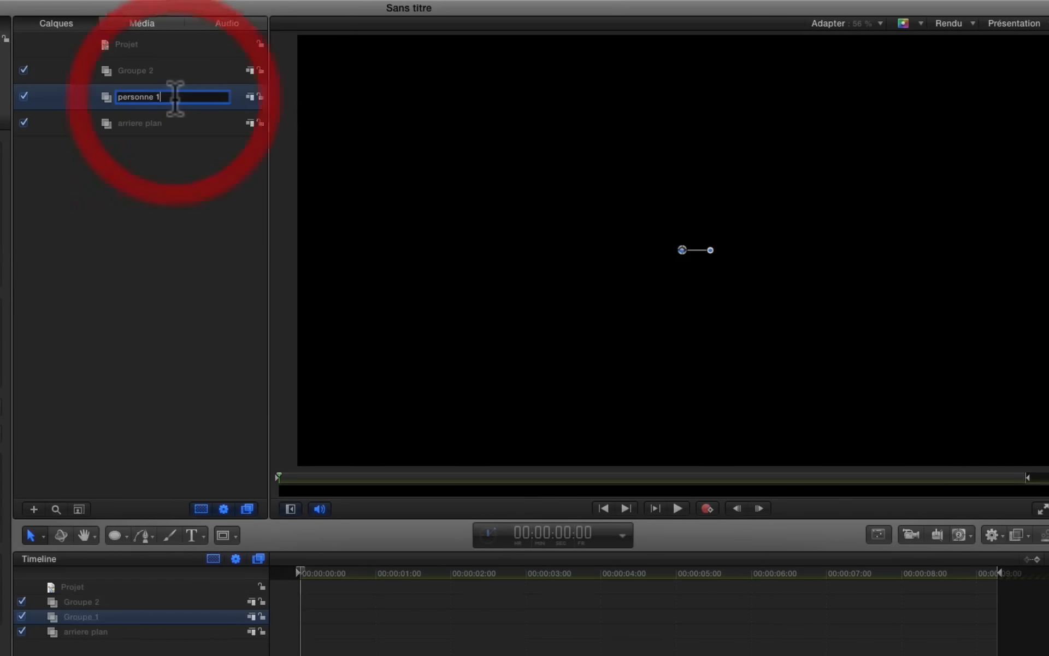
key(BackSpace)
click(132, 70)
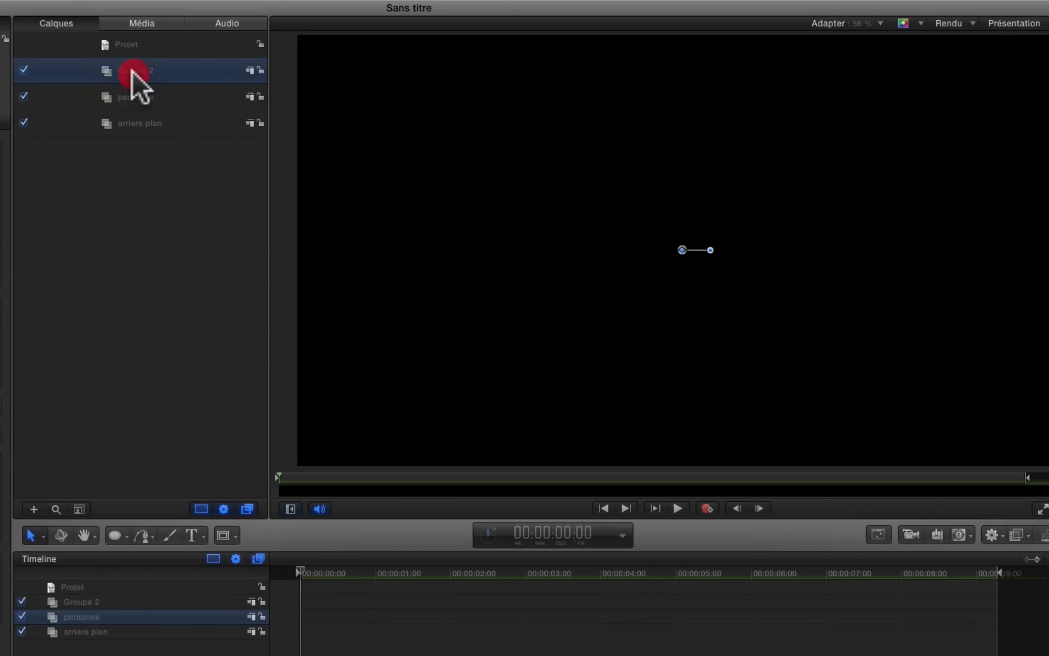
double_click(134, 71)
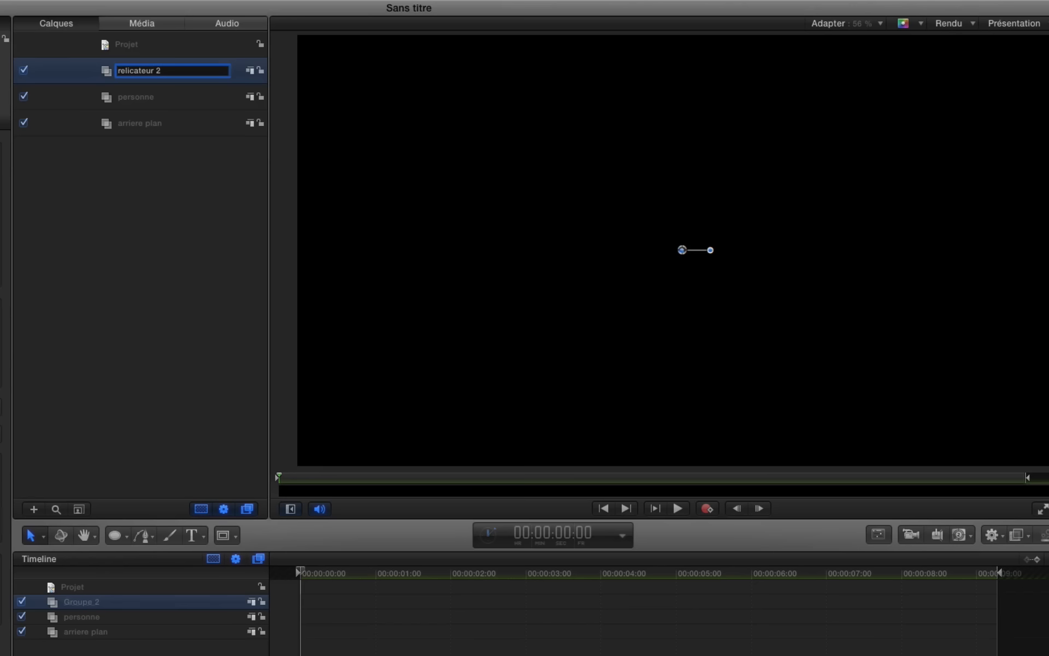
click(124, 72)
key(BackSpace)
Add the Gradient Stage 11 background from the library's Arrière-plans content to the arriere plan group
click(453, 118)
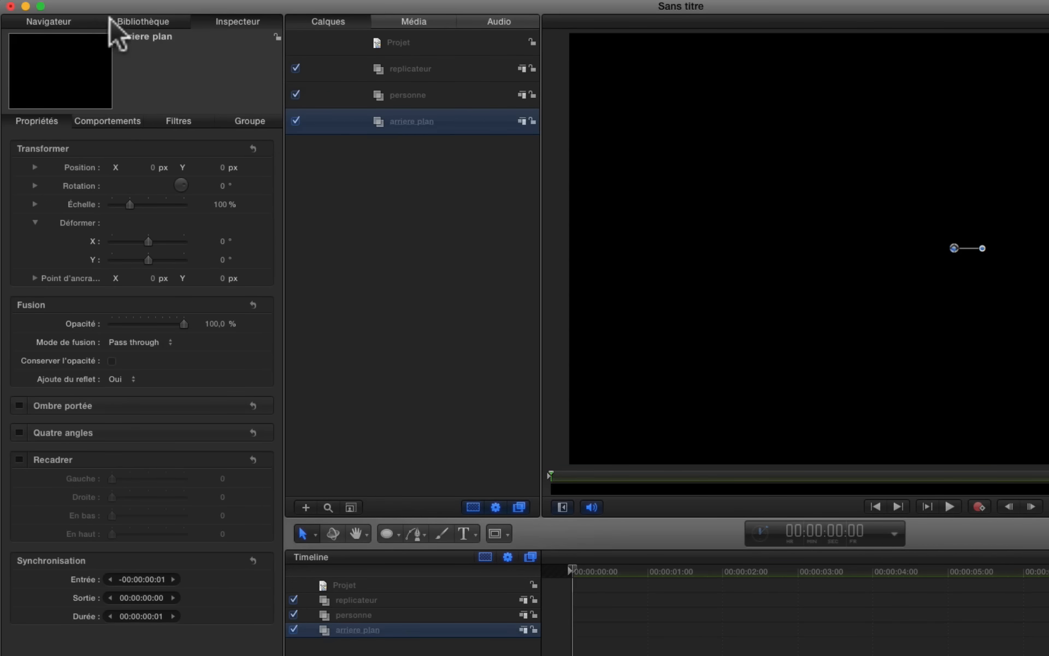
click(146, 20)
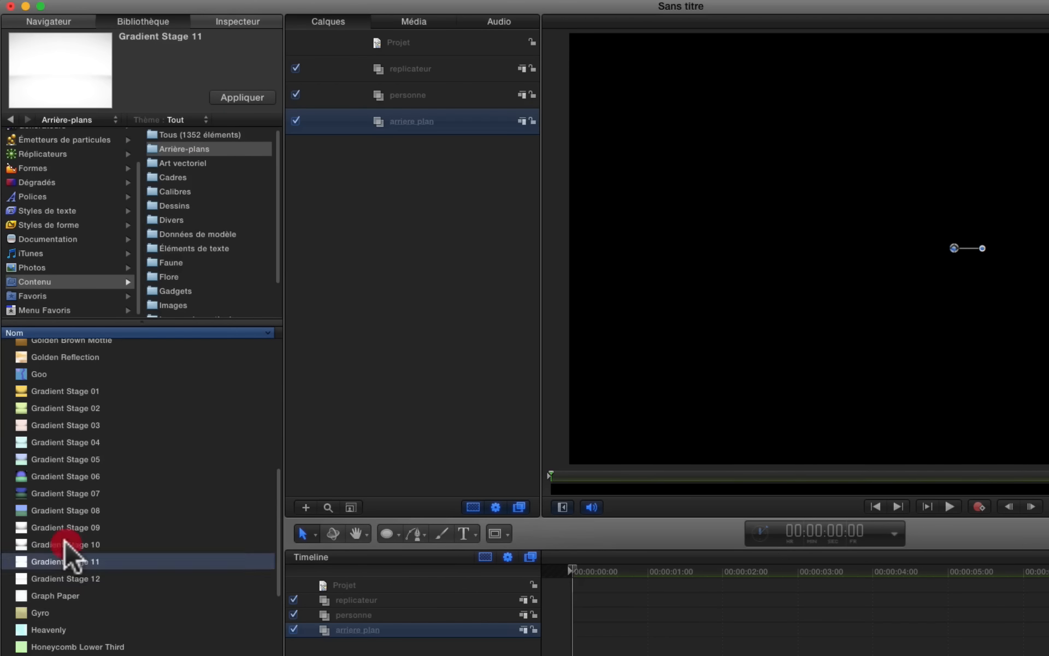
click(70, 513)
click(75, 494)
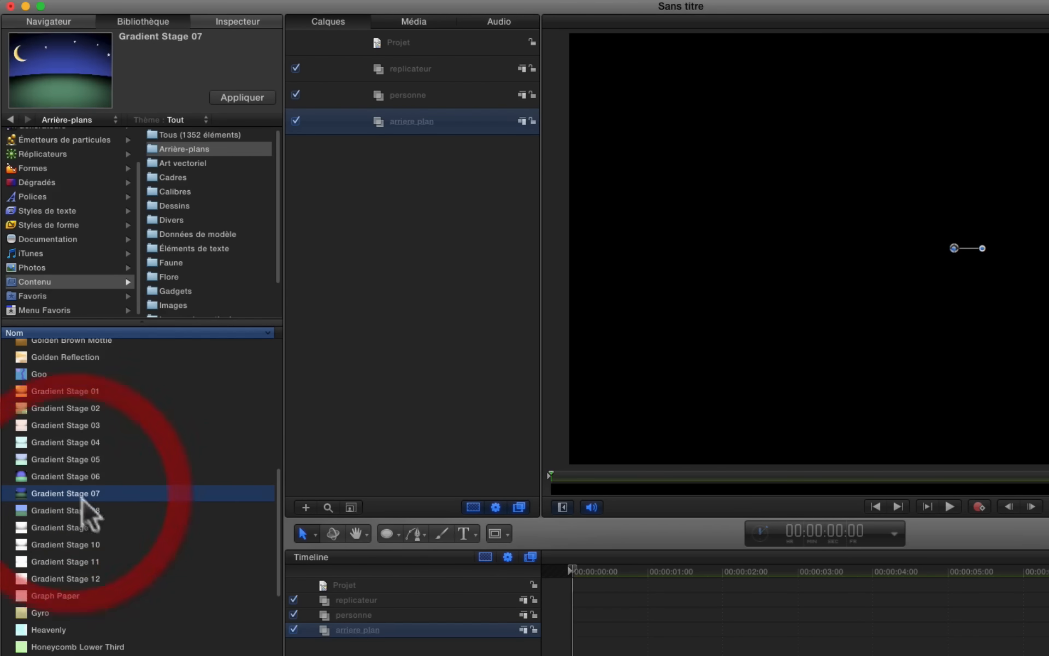
click(64, 545)
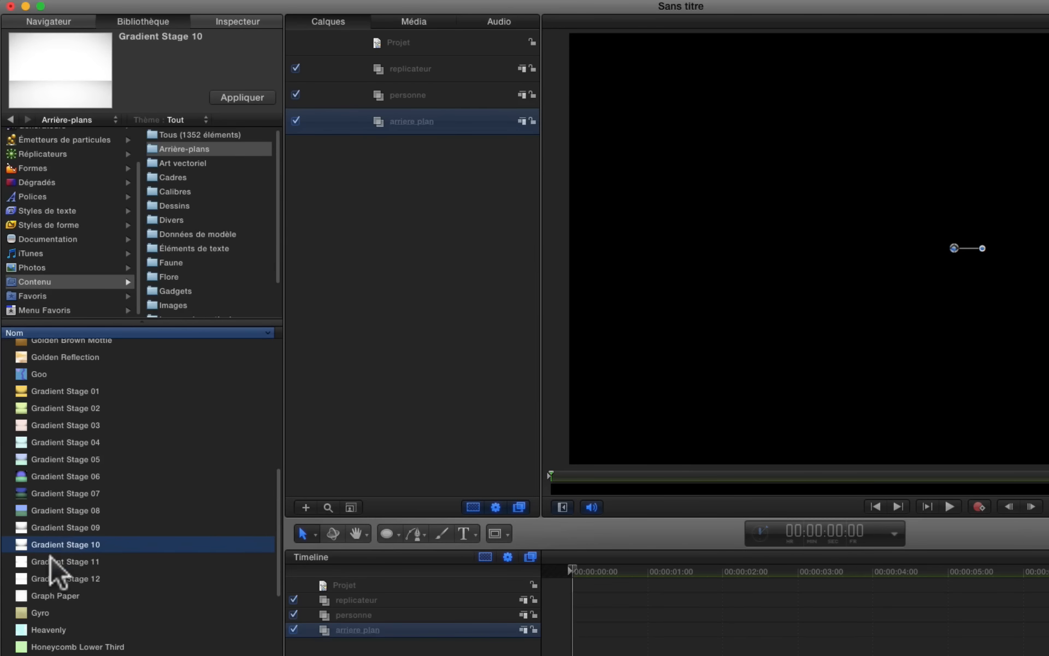
click(49, 561)
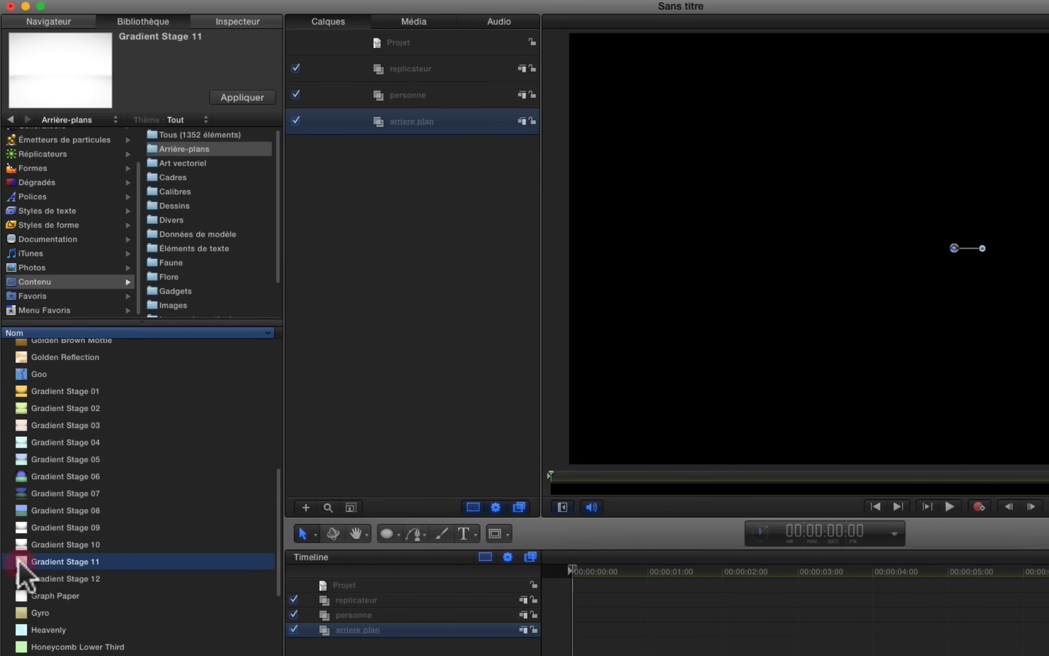
drag(19, 562, 411, 117)
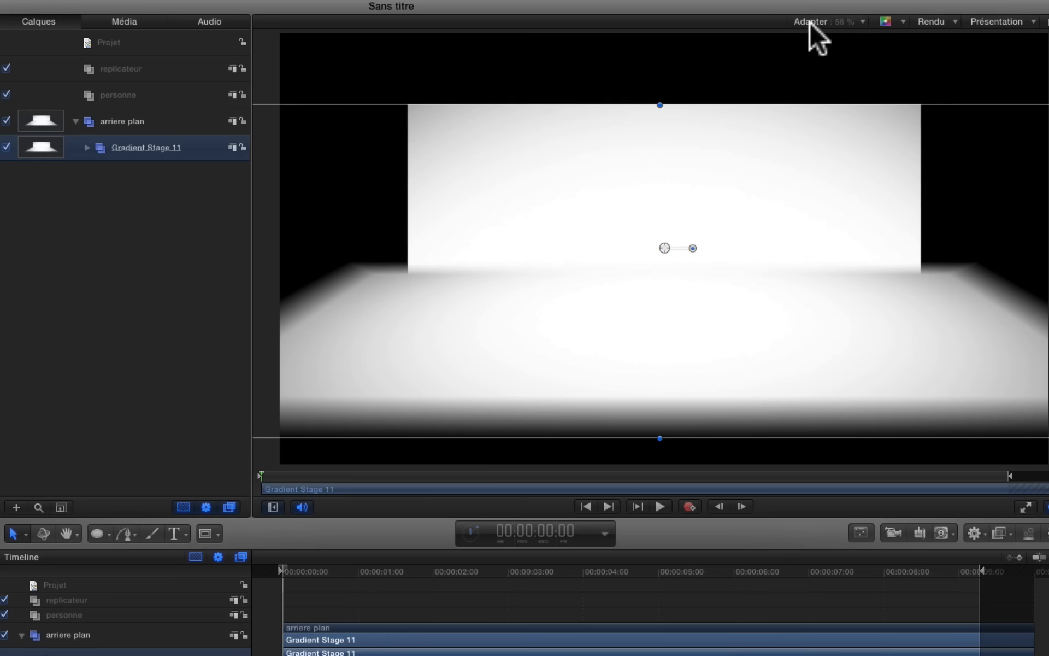
Scale up the Gradient Stage 11 background until it fills the whole frame
click(809, 21)
click(819, 46)
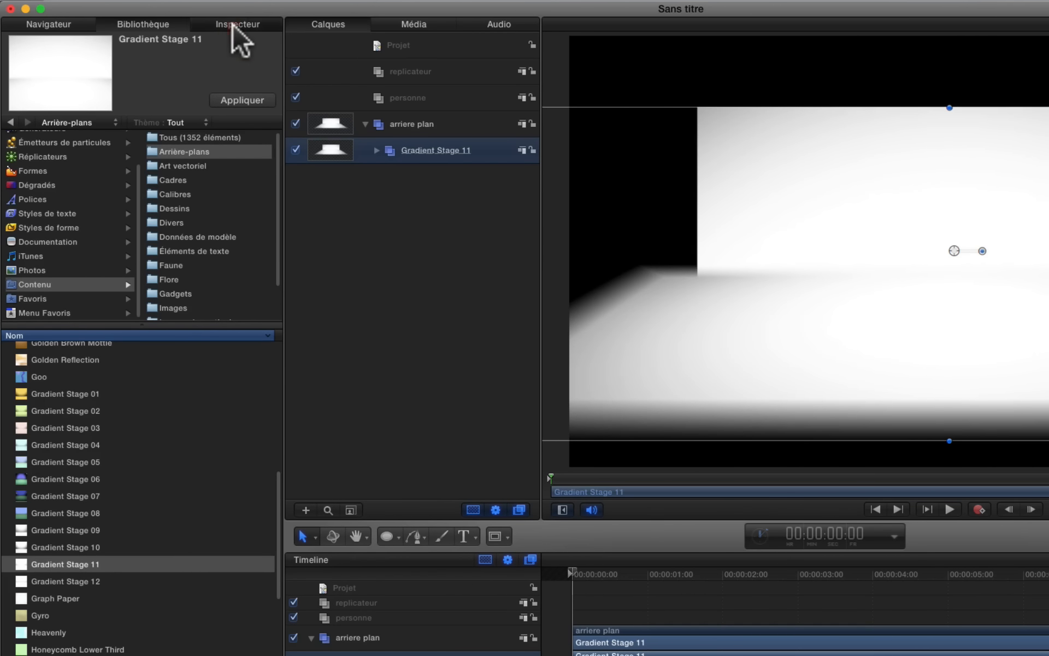
click(231, 23)
click(38, 125)
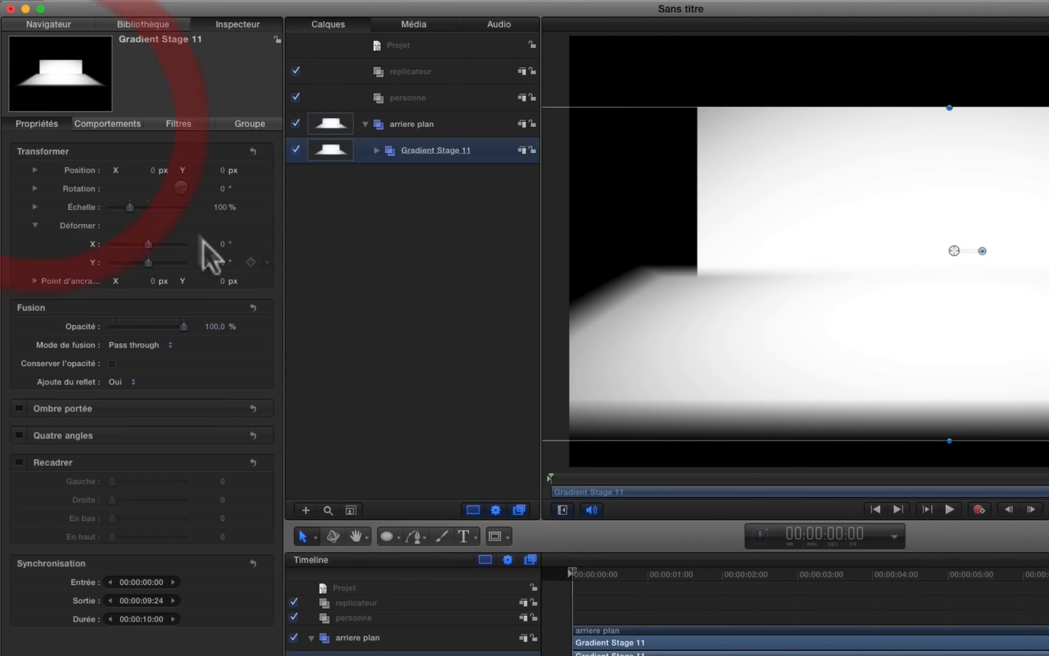
drag(131, 205, 141, 205)
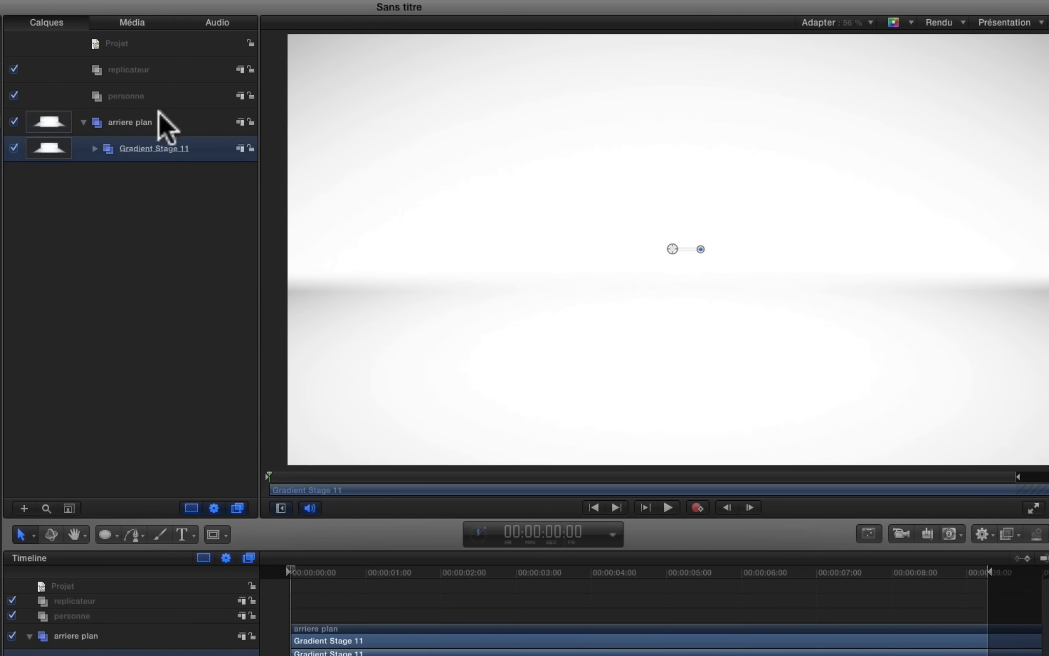
Collapse the arriere plan group and import the PHYX Keyer greenscreen clip from the Desktop into the personne group
click(138, 95)
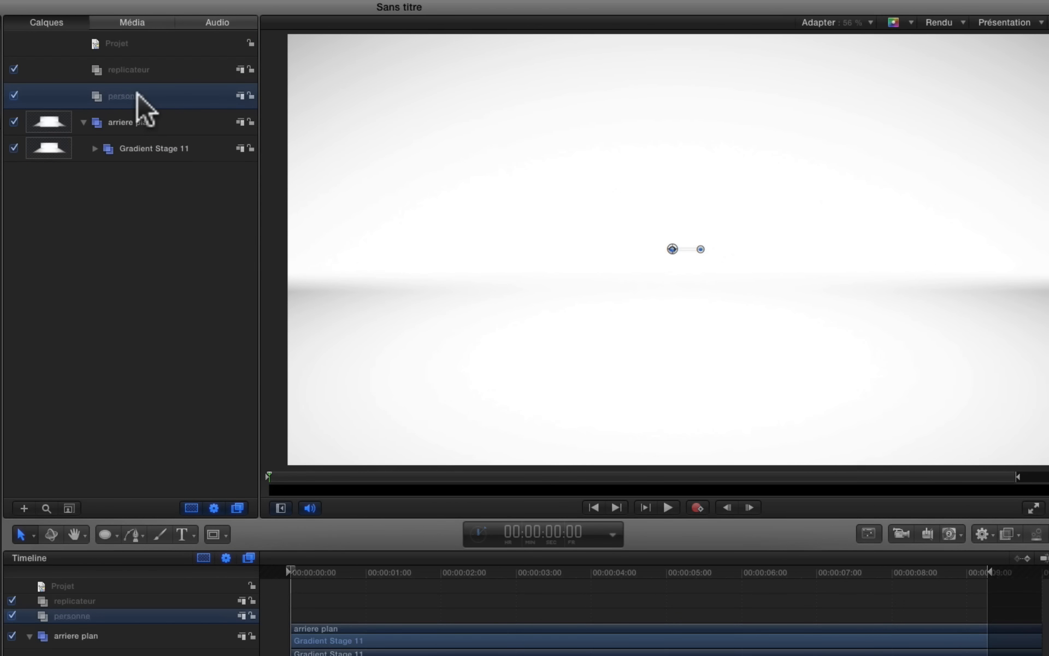
click(83, 122)
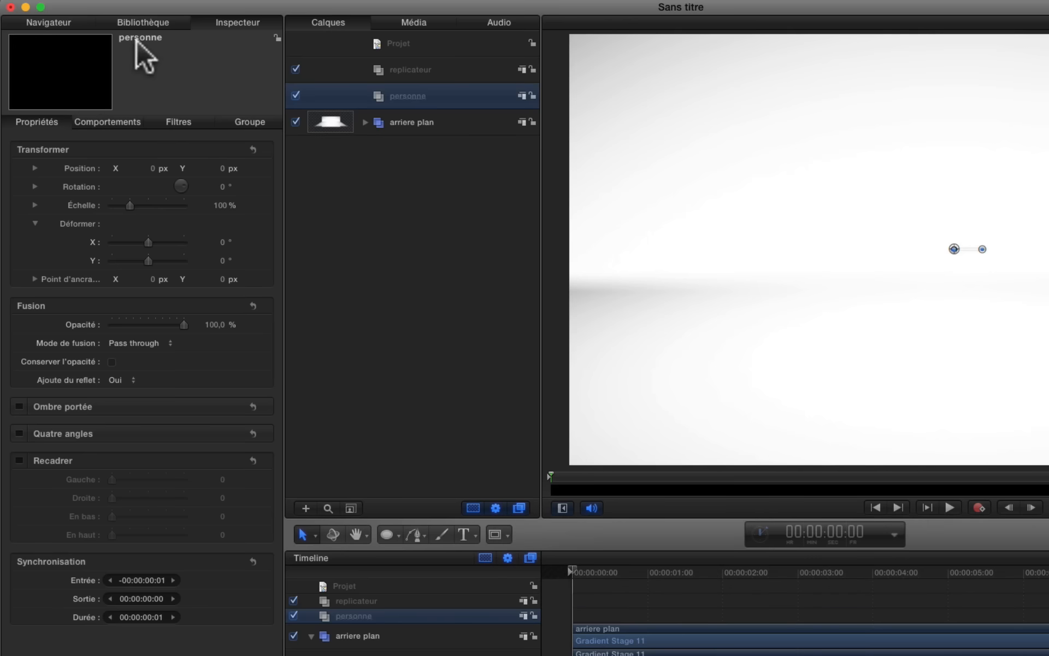
click(48, 22)
scroll(82, 623, down, 1)
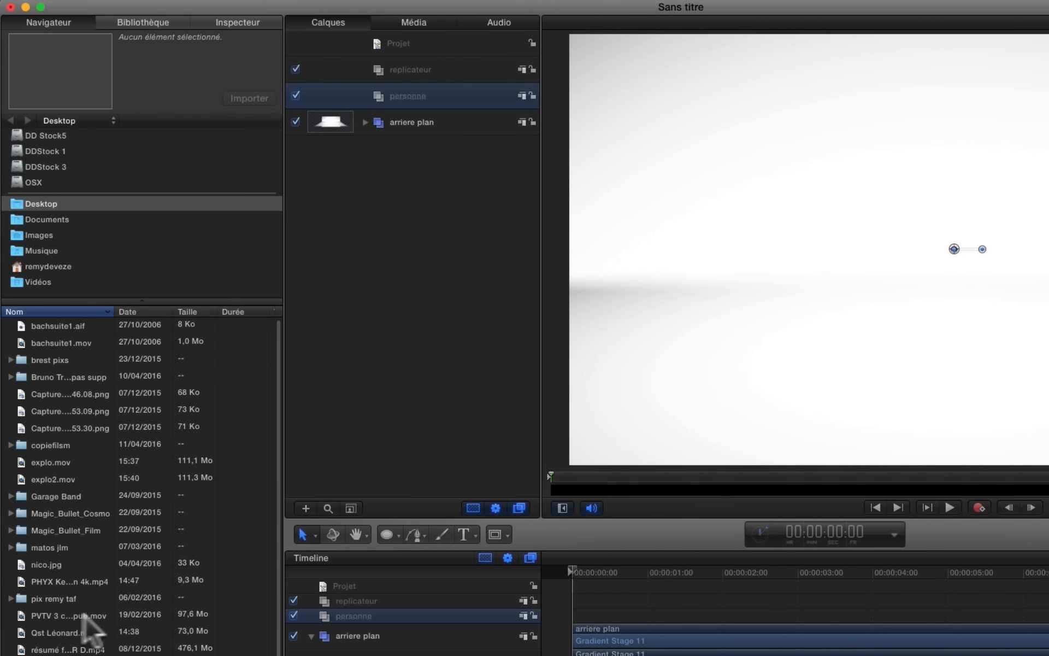
drag(77, 579, 427, 94)
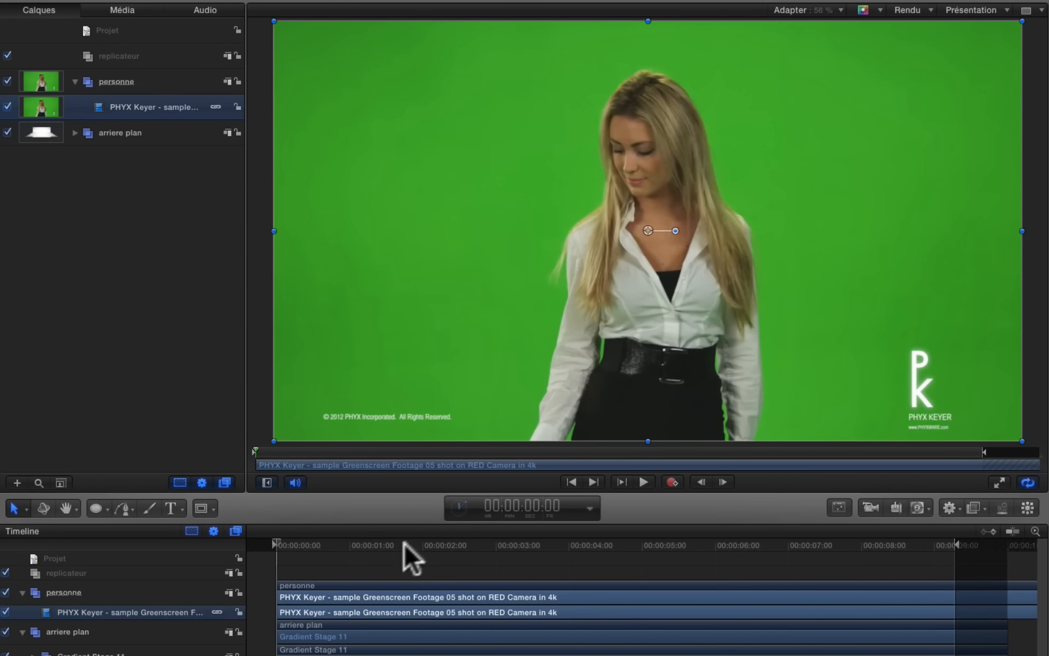
Preview the start of the greenscreen clip and apply the Incrustateur filter from the Incrustation category to it
drag(277, 540, 326, 584)
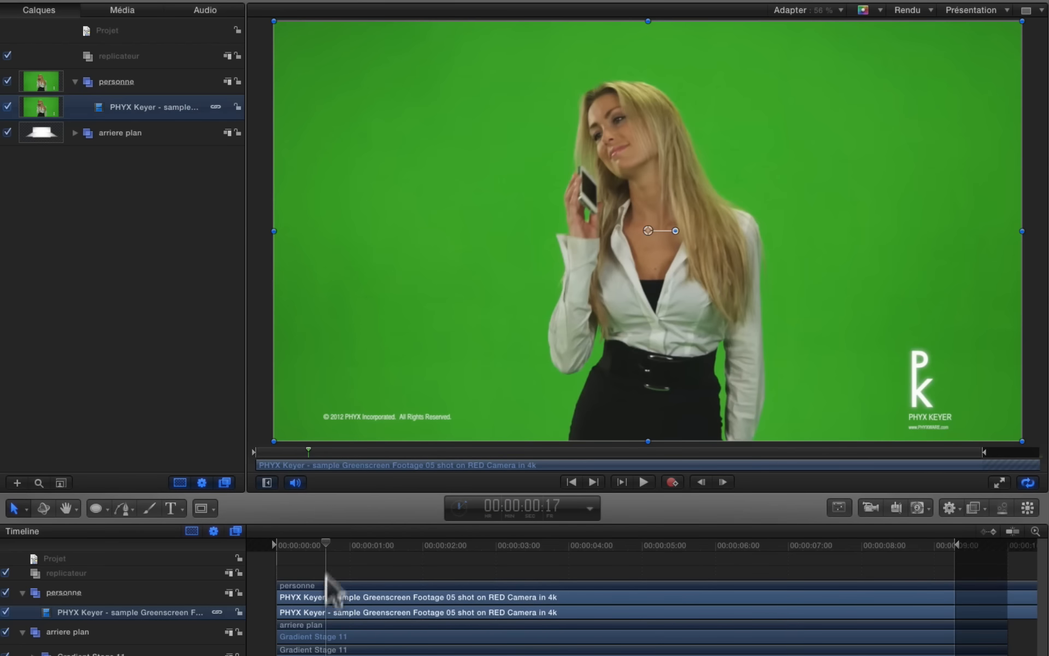
drag(325, 539, 244, 553)
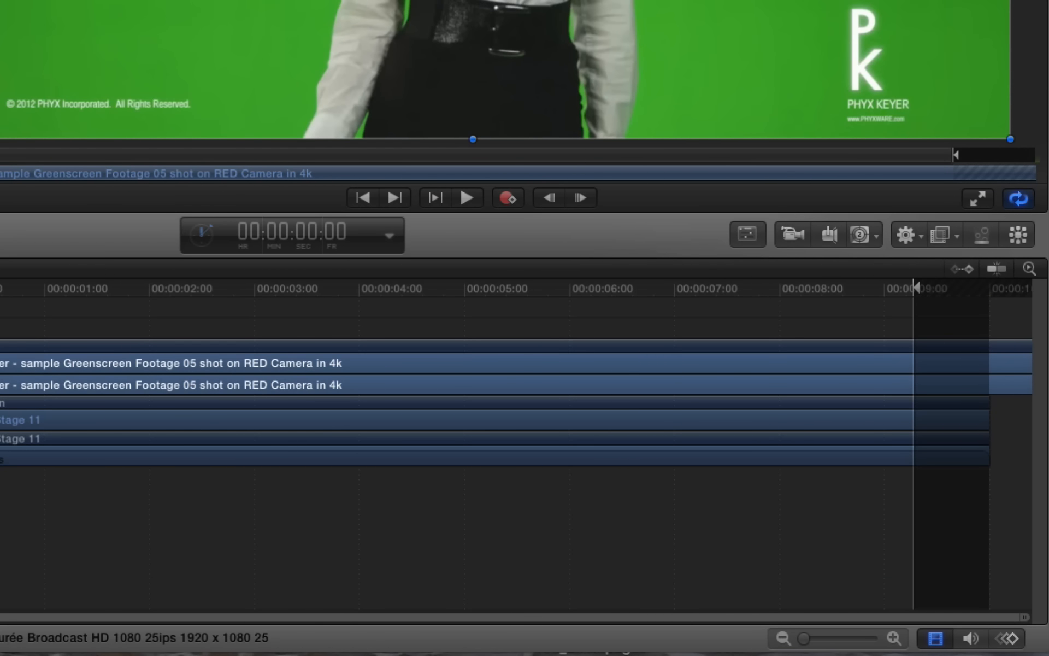
click(944, 236)
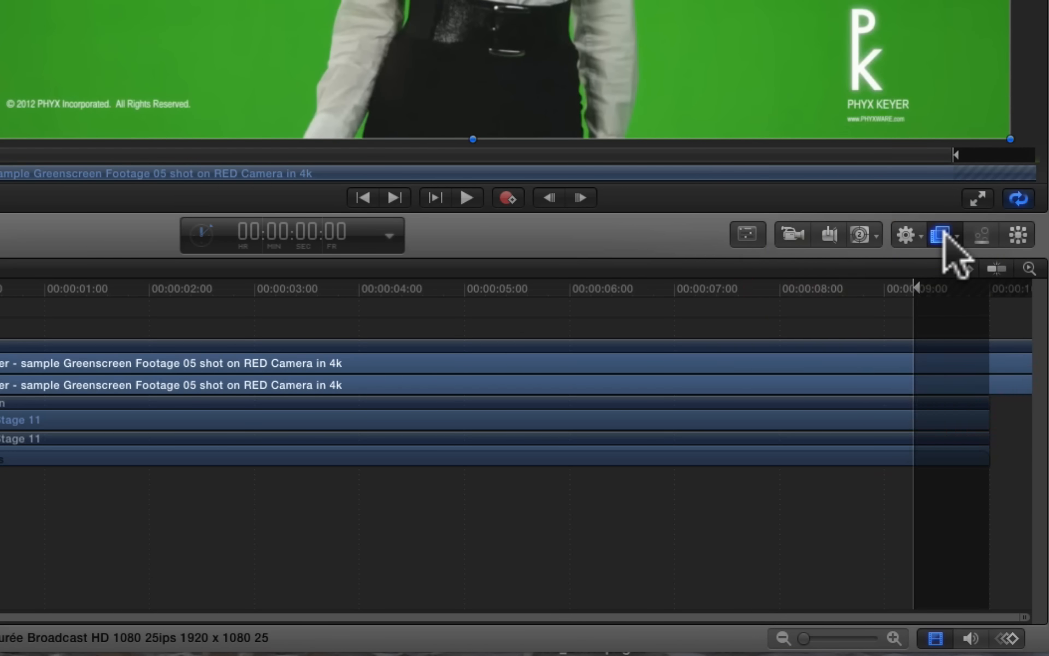
scroll(878, 432, down, 20)
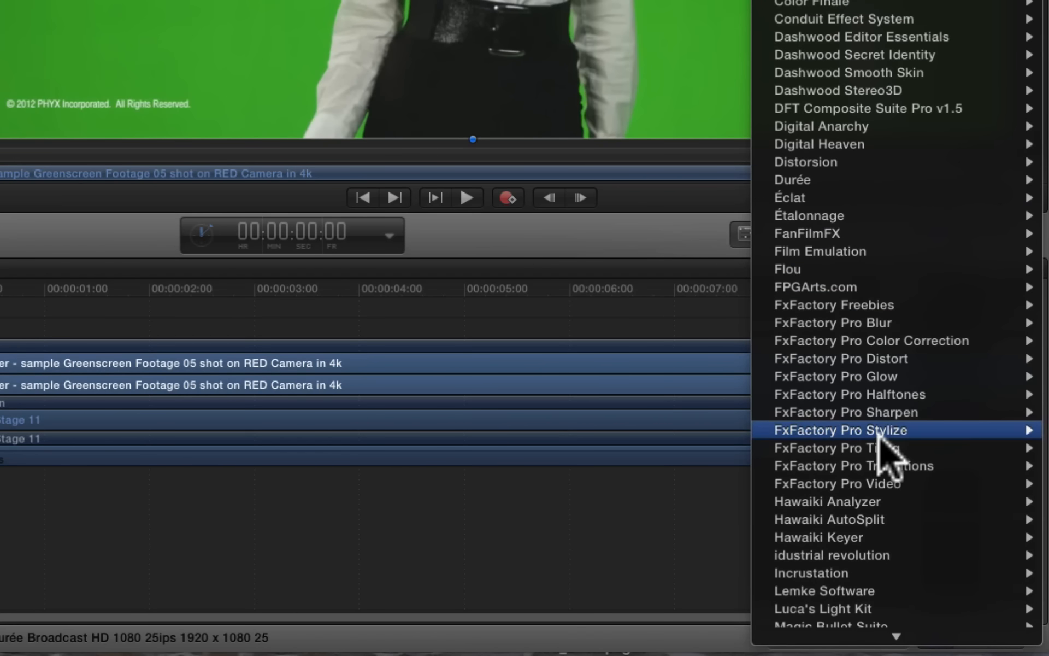
mouse_move(877, 437)
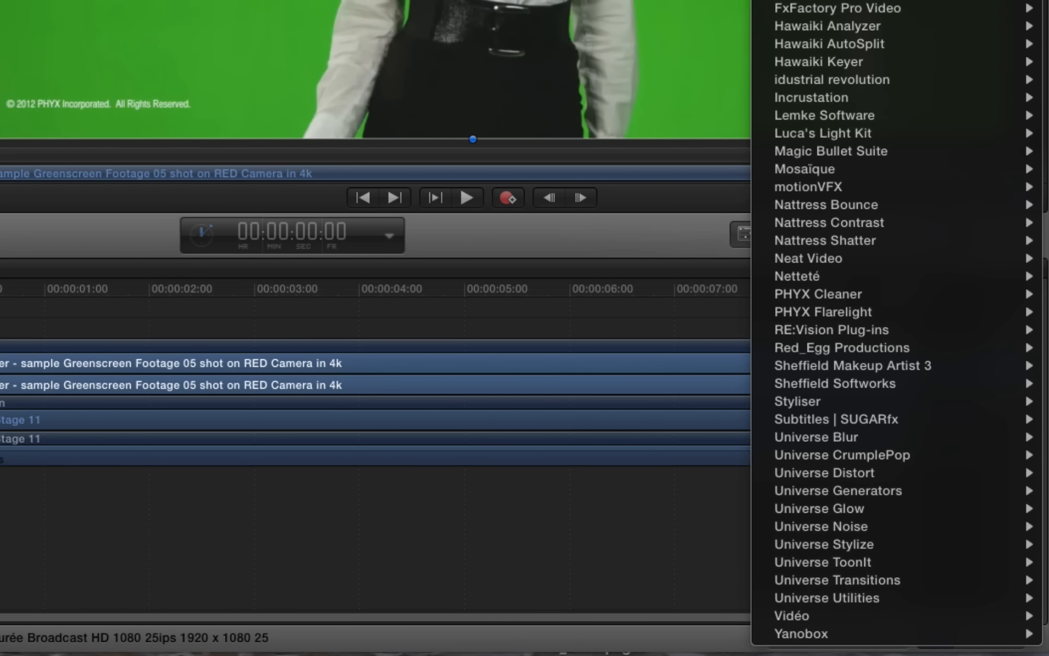
mouse_move(795, 100)
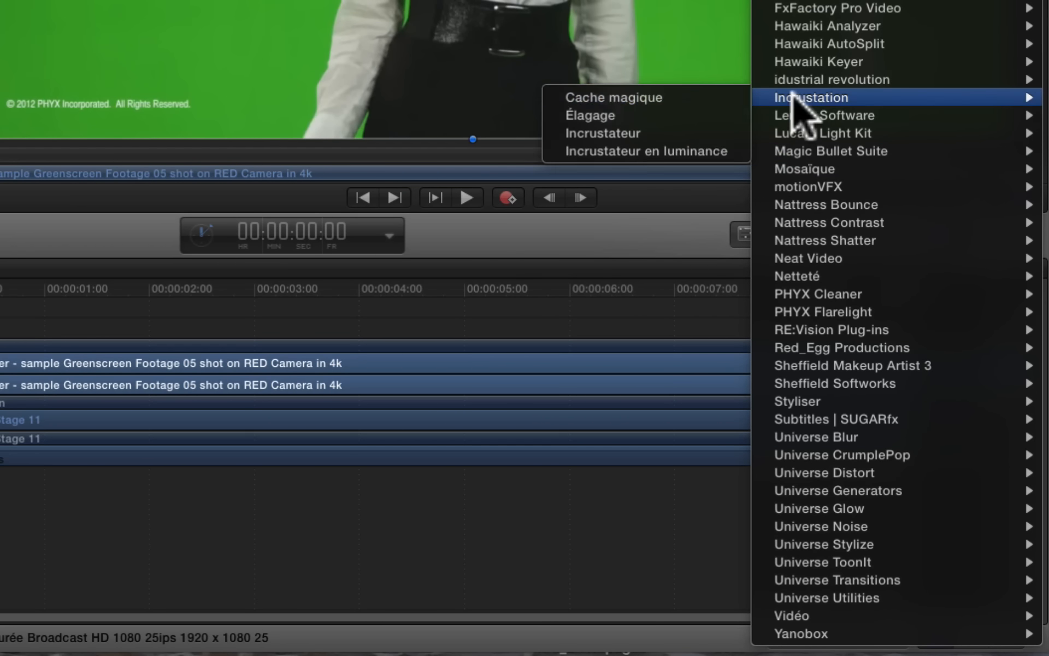
click(623, 133)
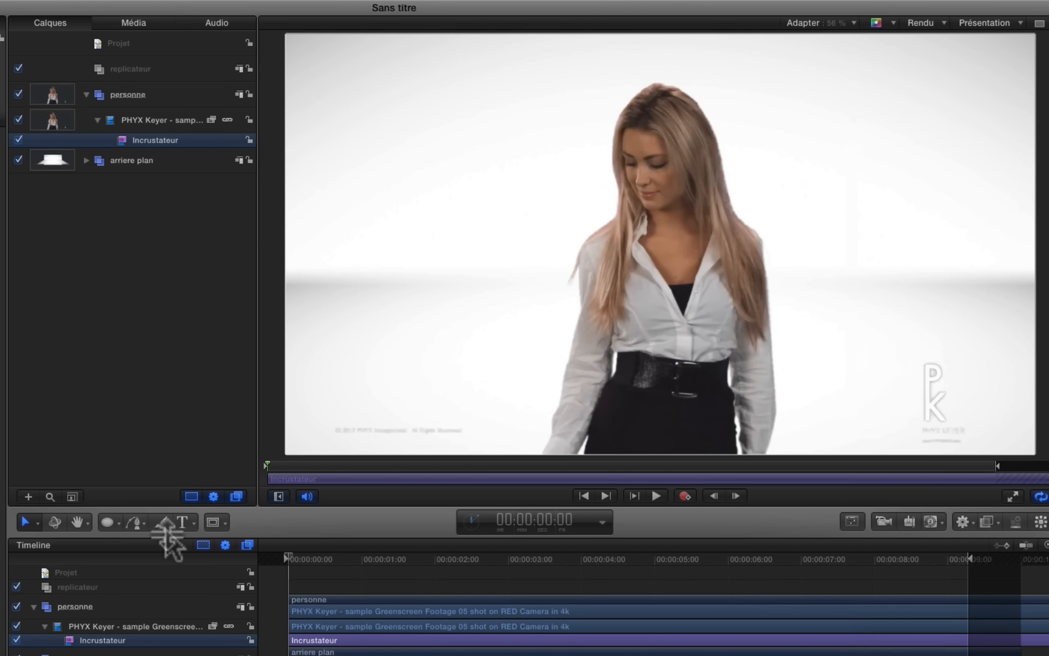
Trim the end of the personne group to 00:00:01:16, where the woman holds the phone to her ear
drag(312, 565, 264, 586)
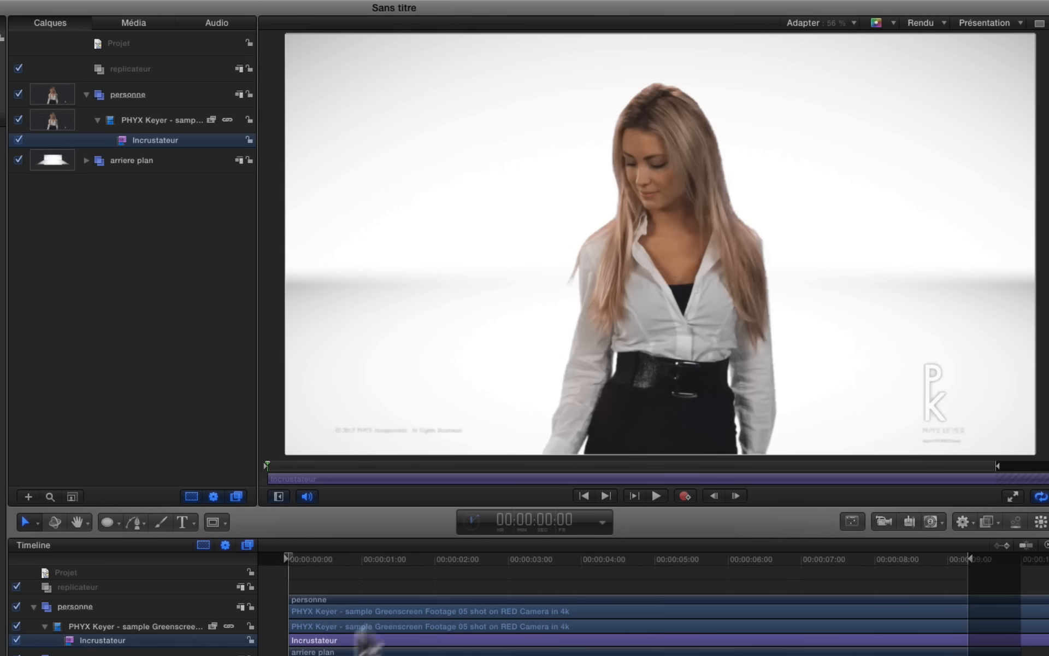
drag(290, 557, 408, 586)
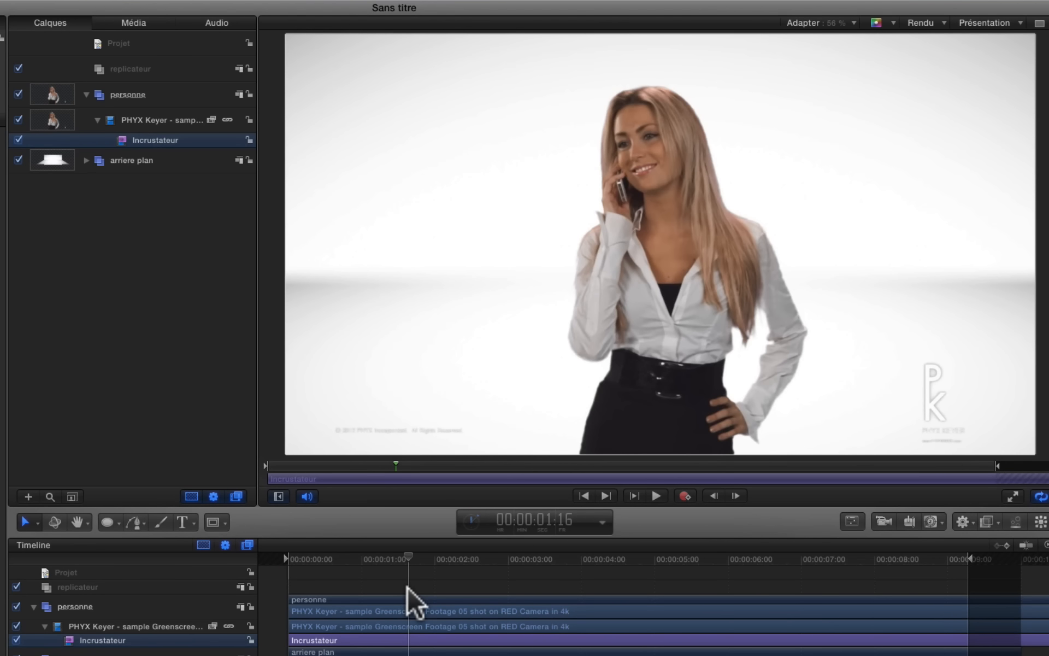
click(108, 90)
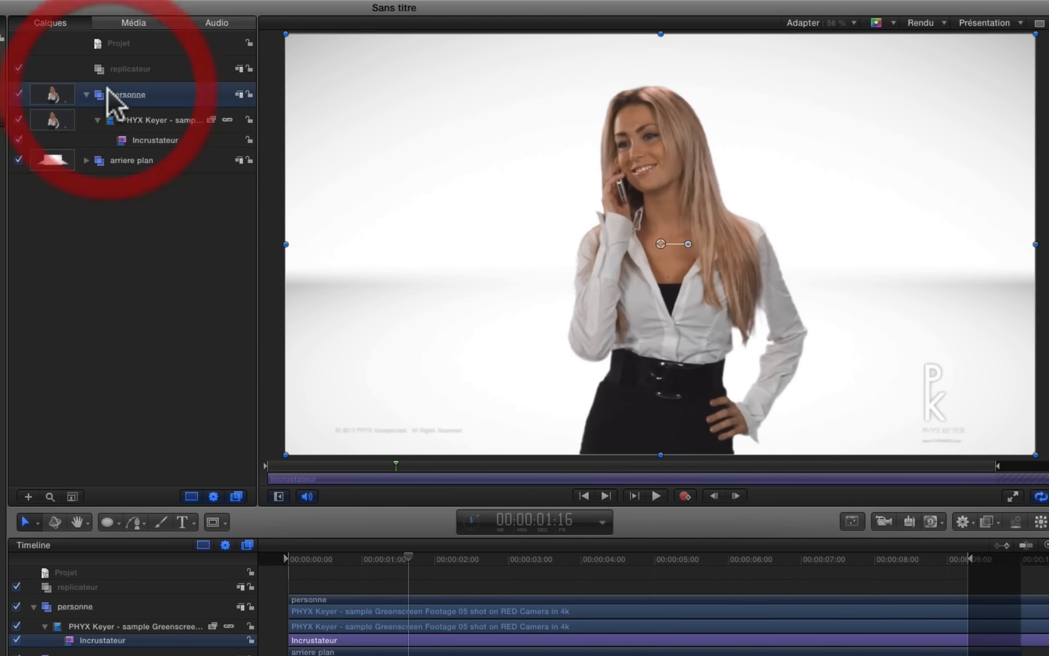
key(o)
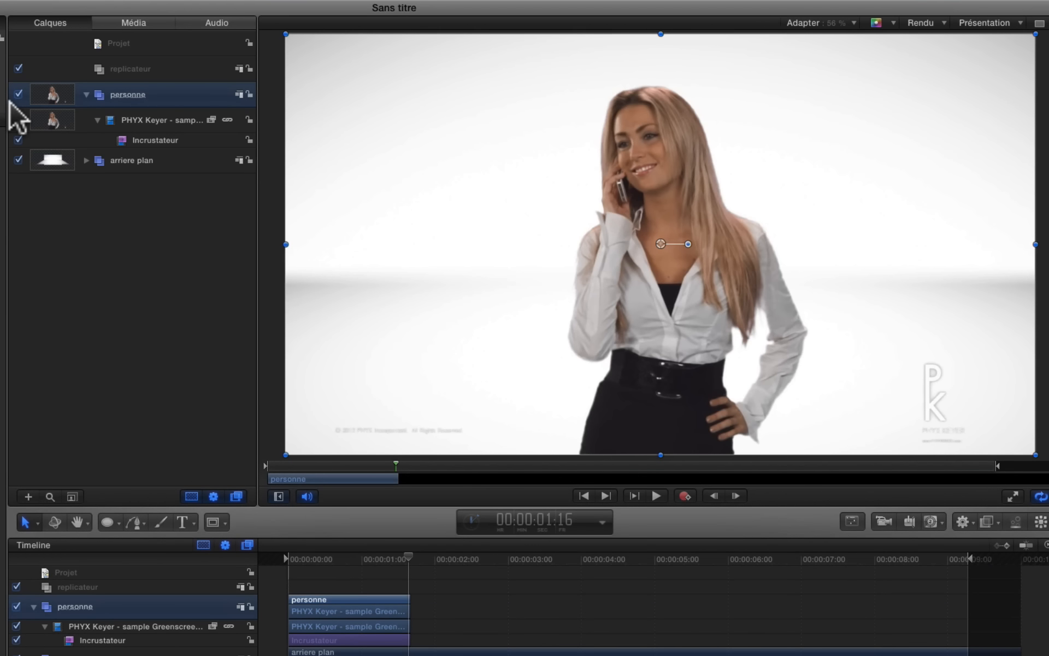
Set the greenscreen clip's end condition to Suspendre, adjust its hold so it ends at 00:00:01:24, and preview the playback
click(182, 118)
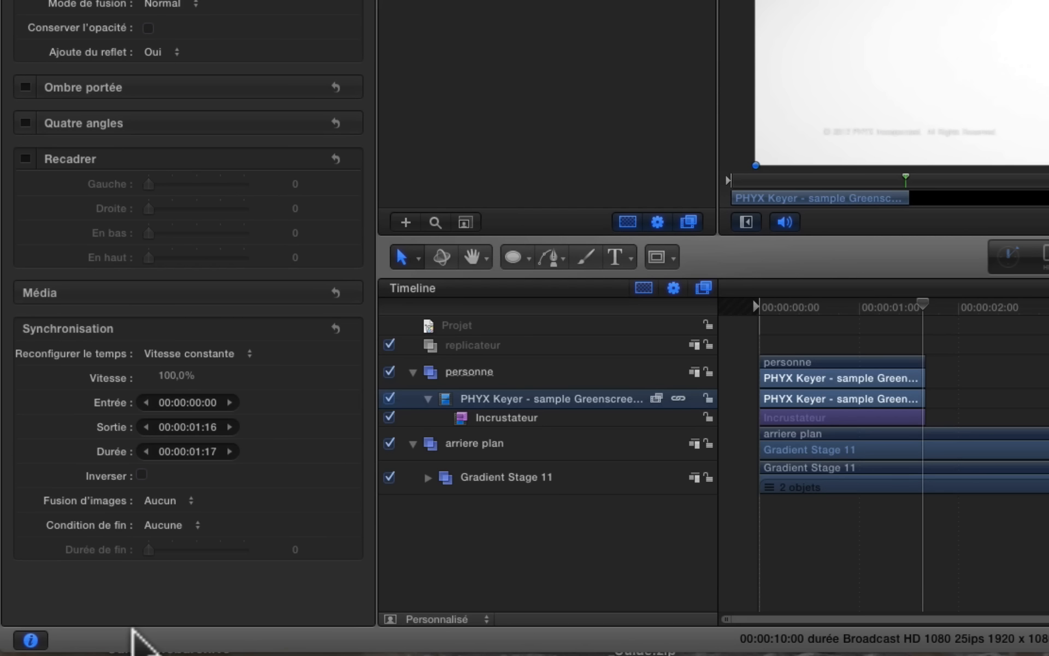
click(181, 523)
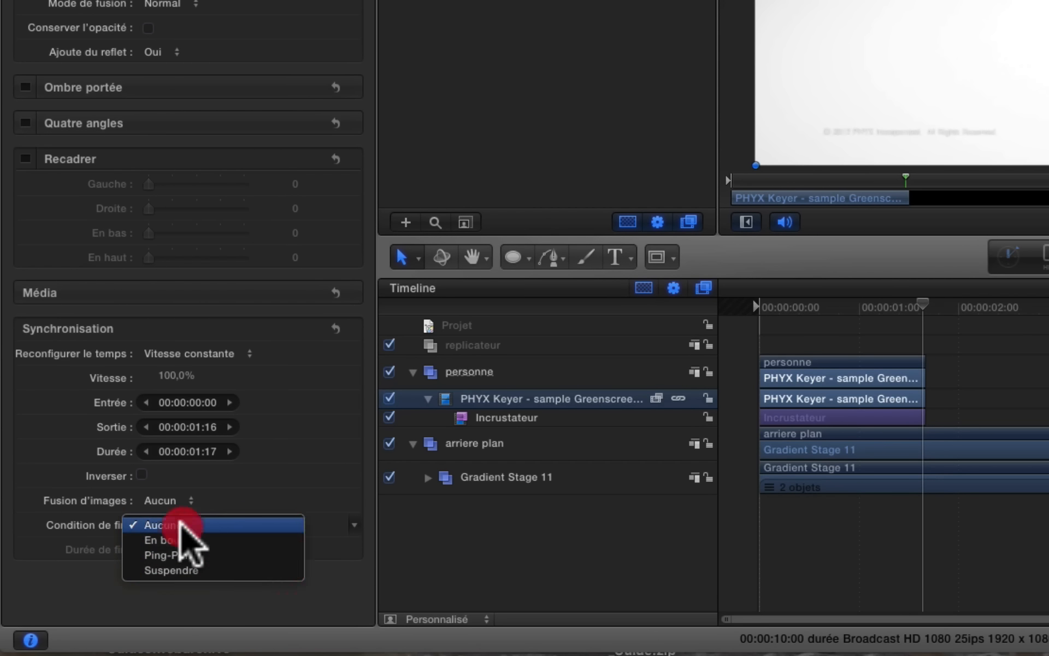
click(189, 586)
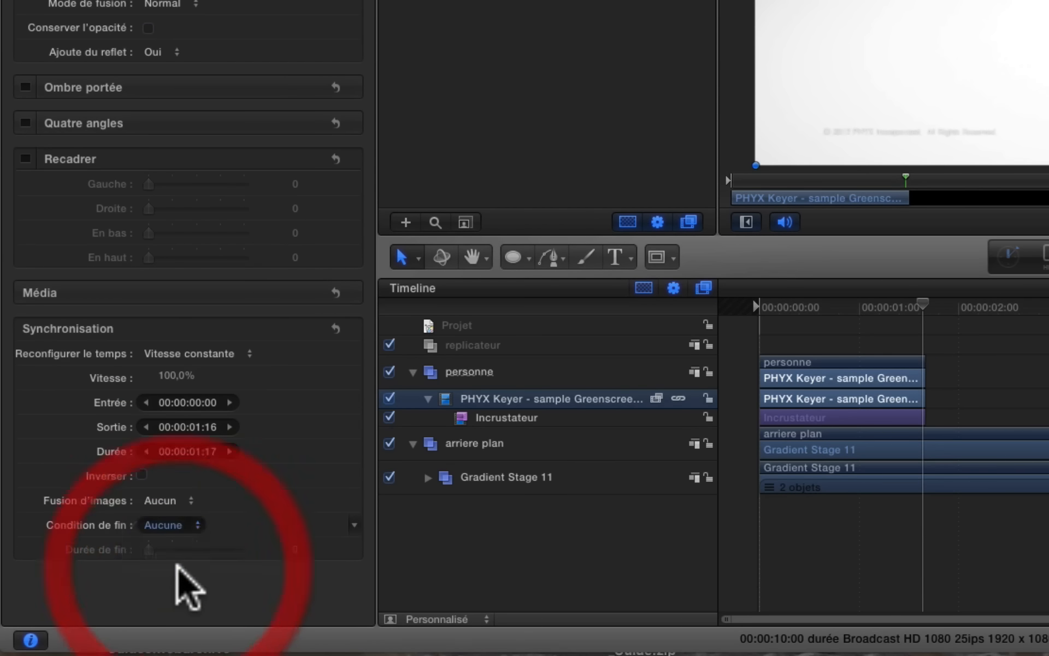
click(149, 550)
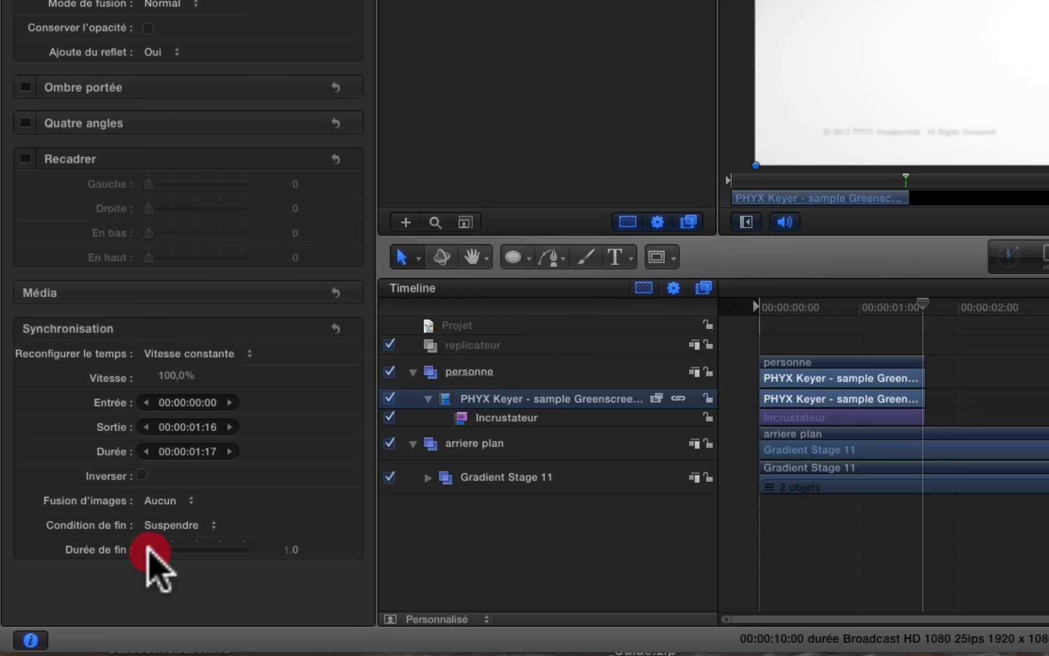
drag(148, 550, 189, 549)
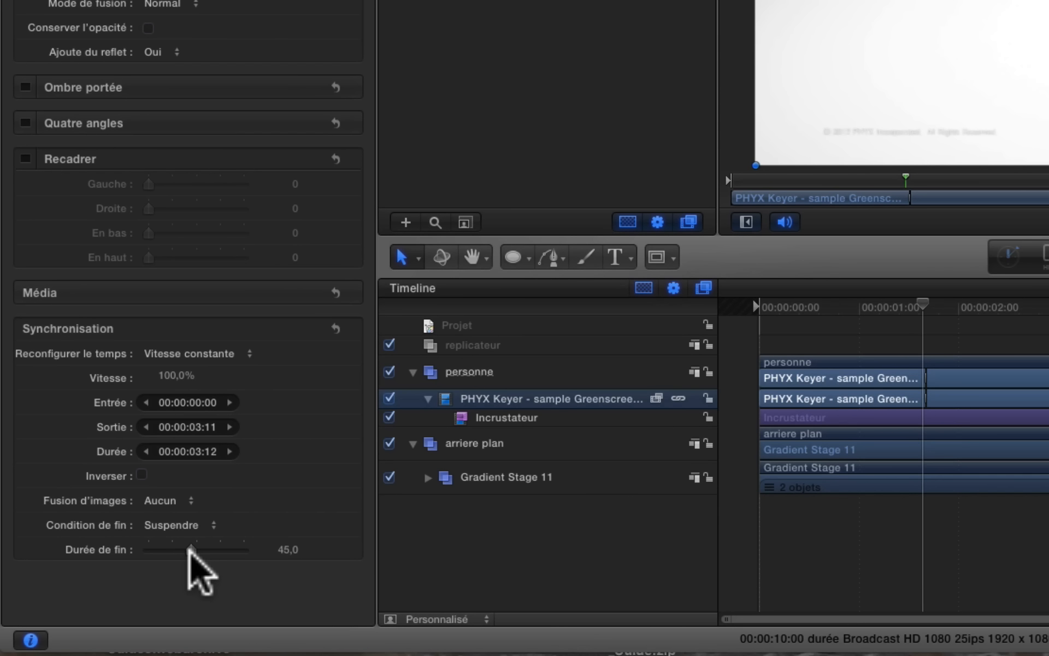
drag(189, 549, 154, 553)
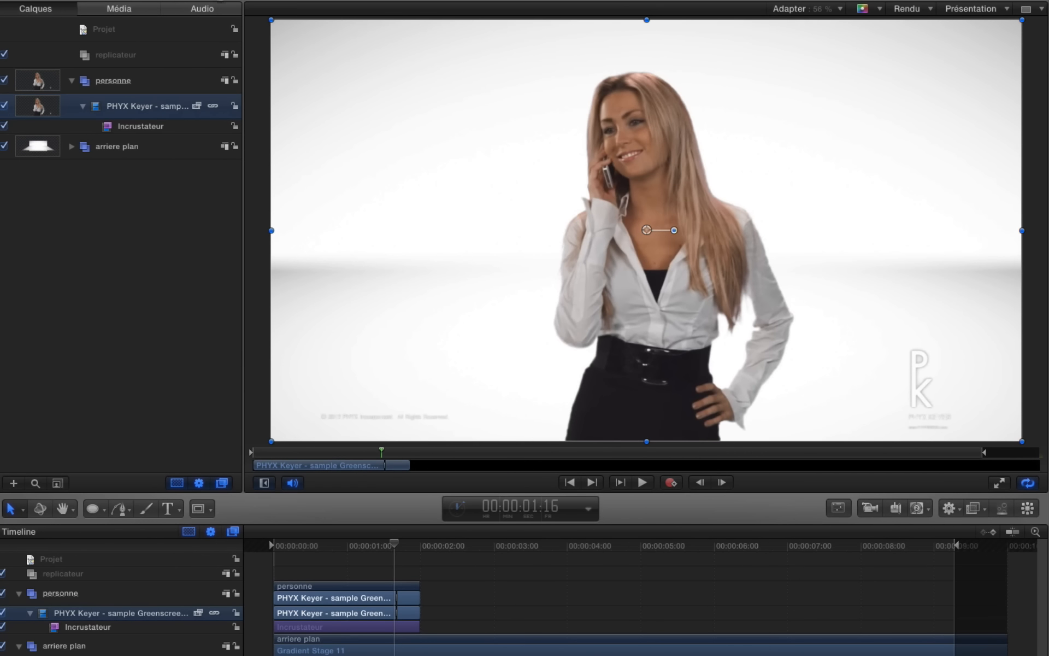
click(338, 542)
key(space)
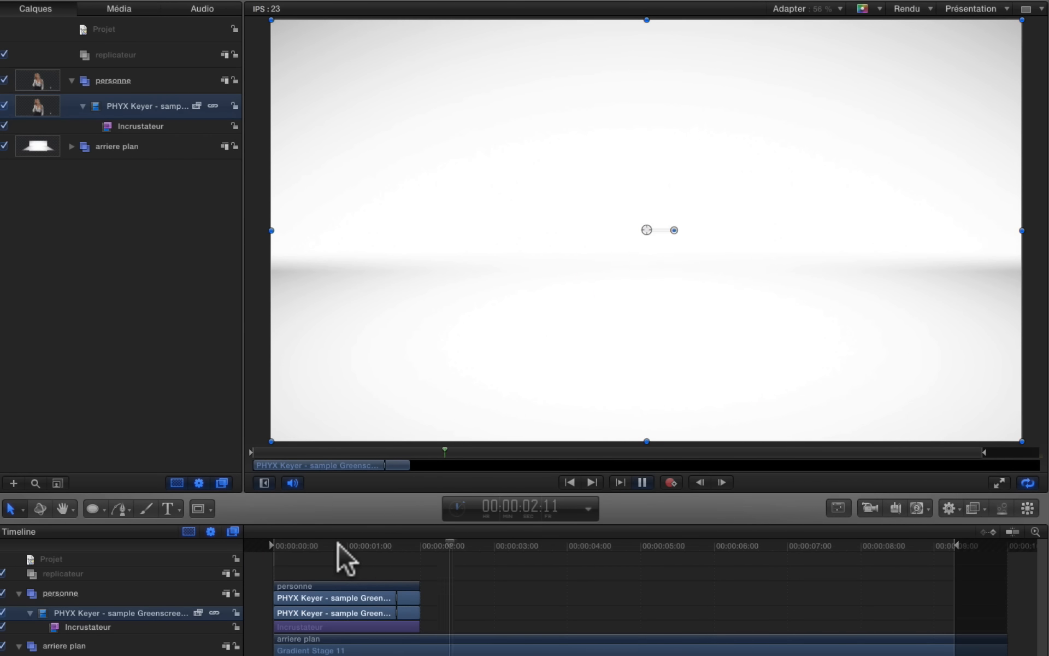
Apply the Fondu entrant/sortant behavior from Animation standard to the personne group with the playhead at 00:00:01:17
click(409, 545)
click(395, 545)
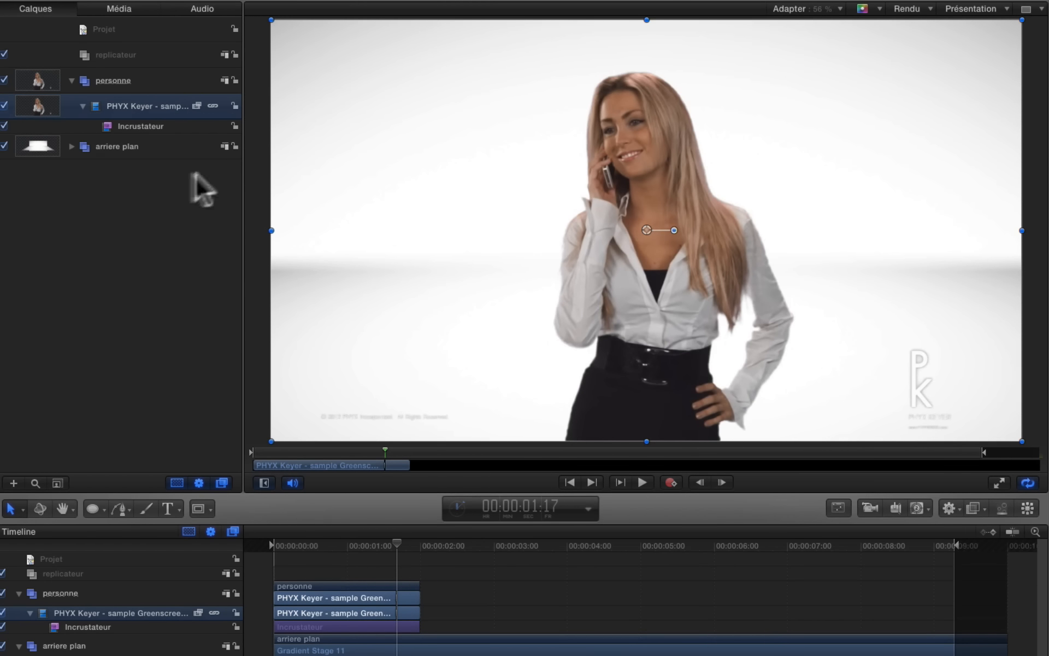
click(130, 82)
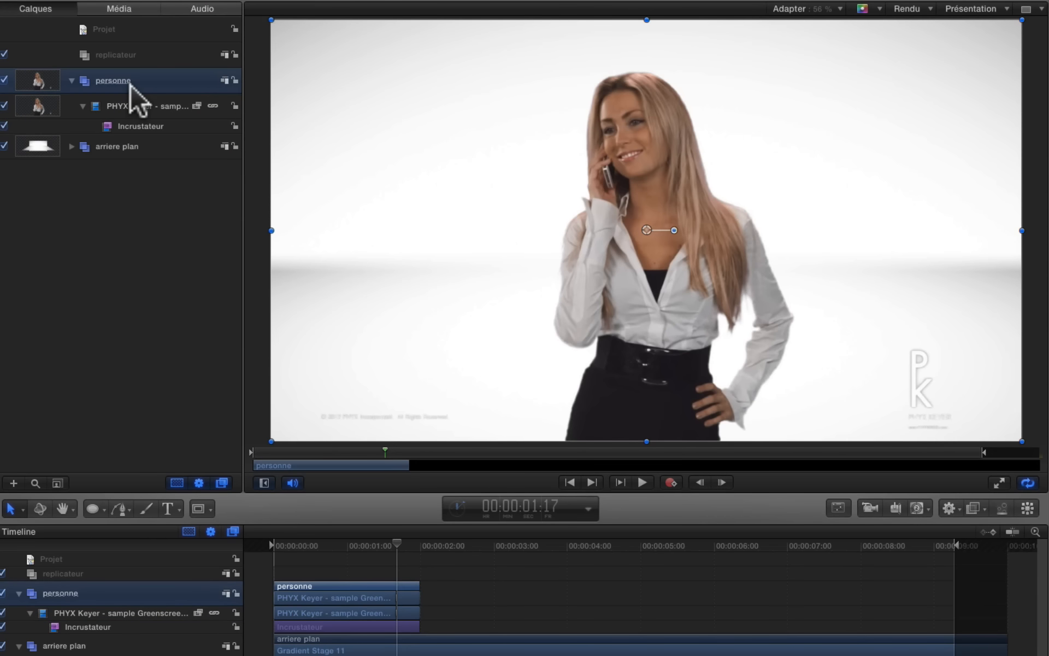
click(83, 106)
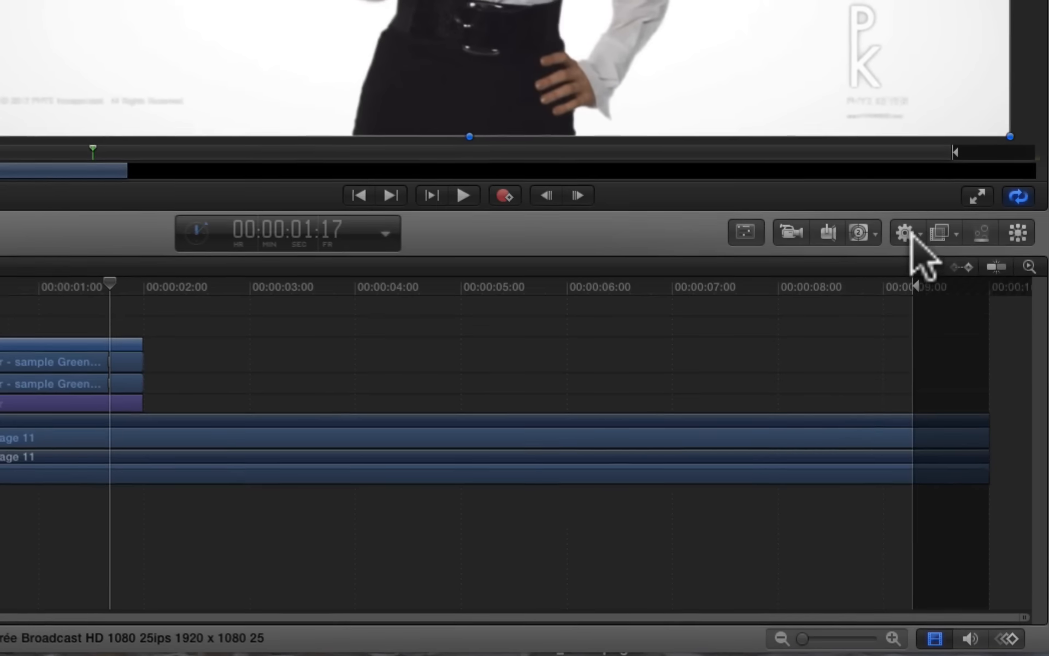
click(949, 509)
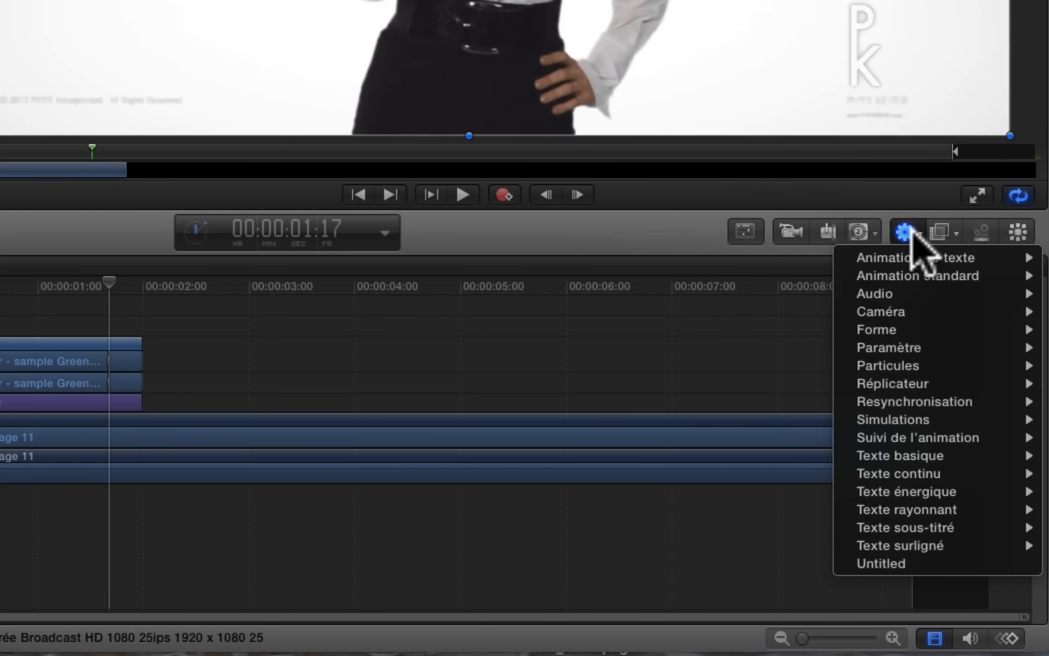
mouse_move(870, 275)
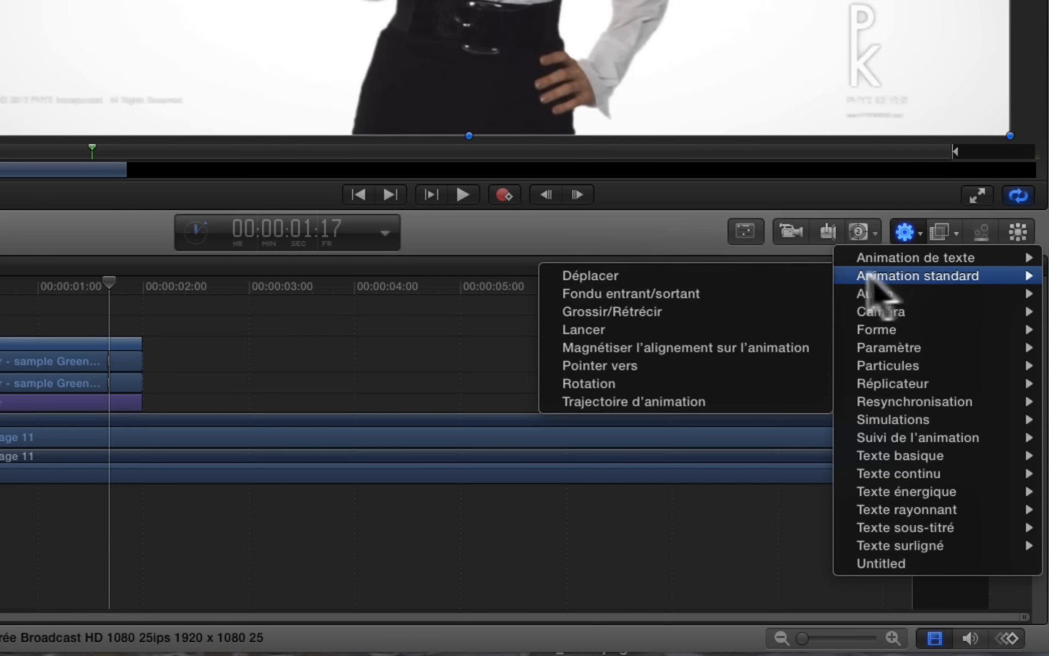
click(687, 295)
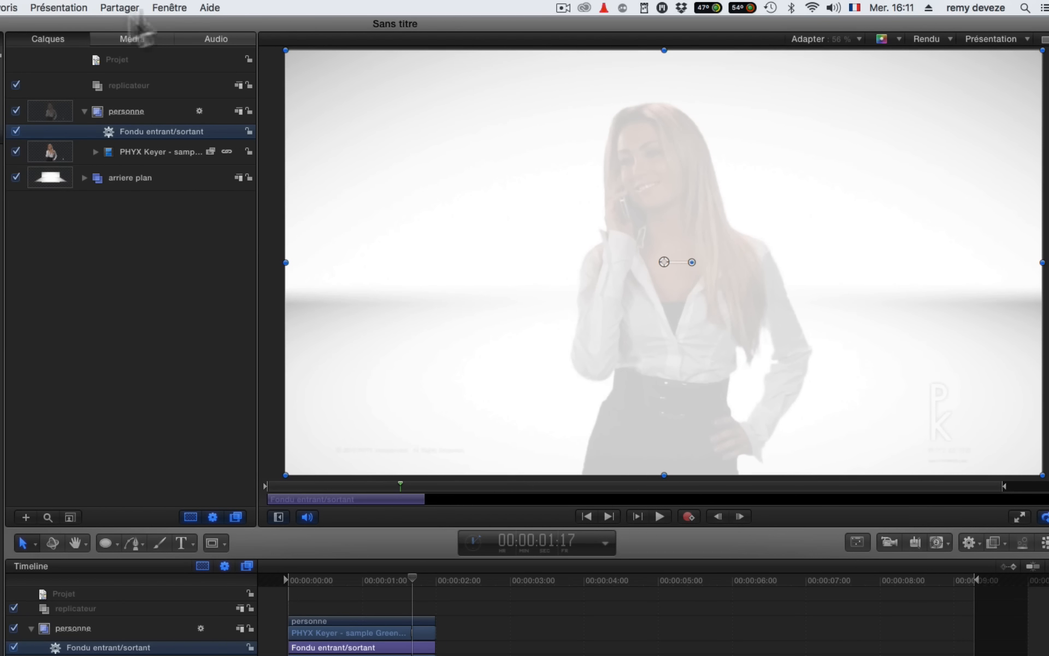
Adjust the fade-out duration of the Fondu entrant/sortant behavior and place the playhead at 00:00:01:16
click(169, 8)
click(189, 116)
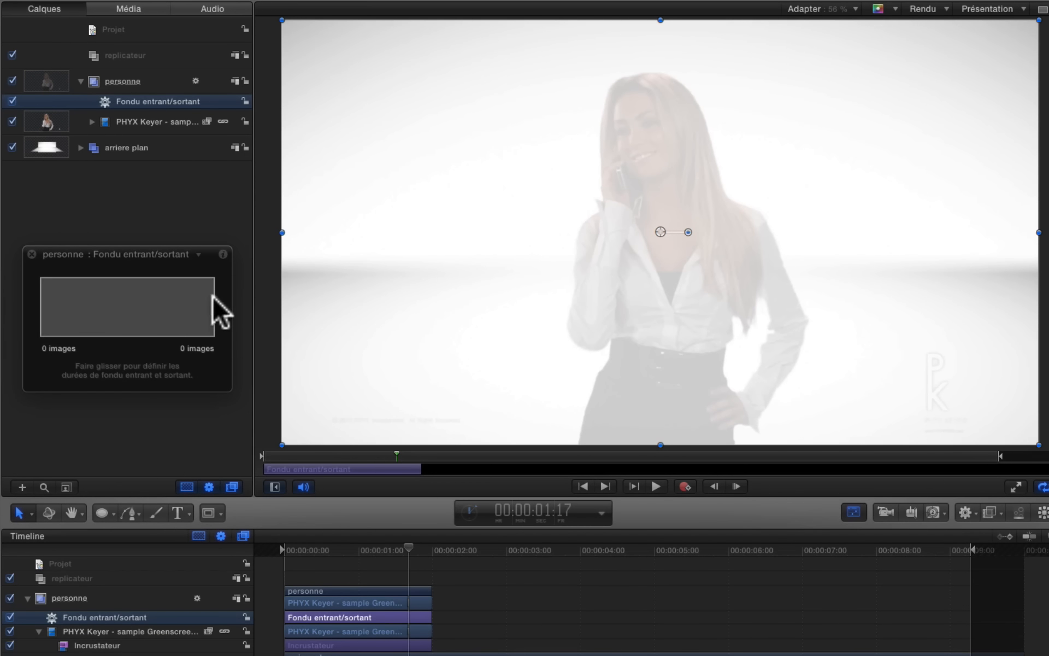
drag(211, 292, 194, 297)
mouse_move(395, 545)
mouse_down()
mouse_move(427, 546)
mouse_move(407, 553)
mouse_up()
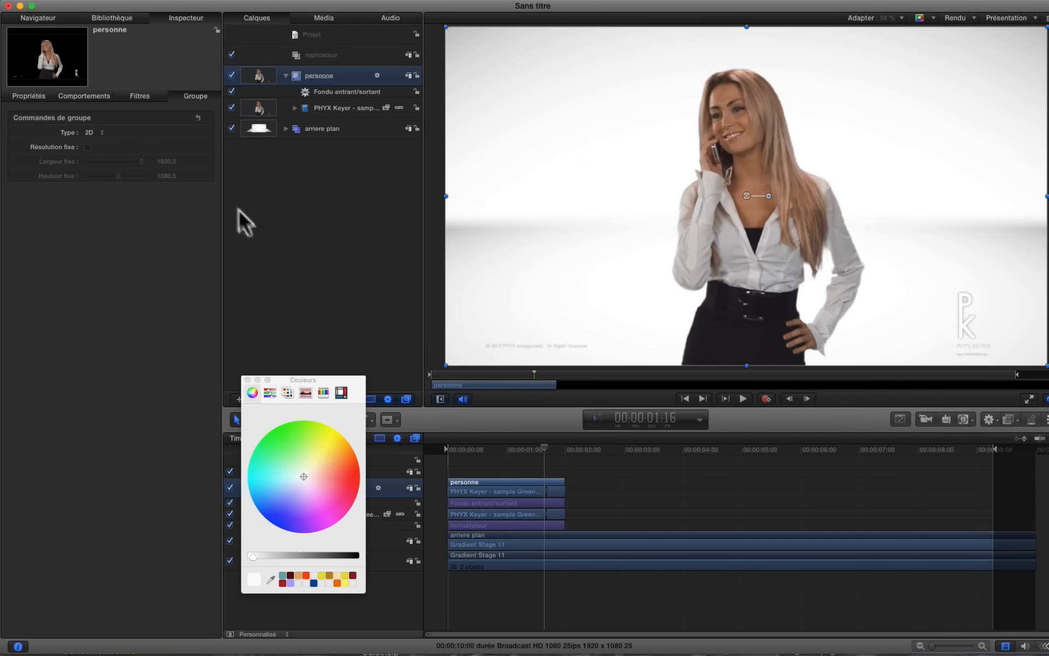
Crop the personne group's left side by 695 in its Recadrer properties, closing in on the woman's arm
click(331, 77)
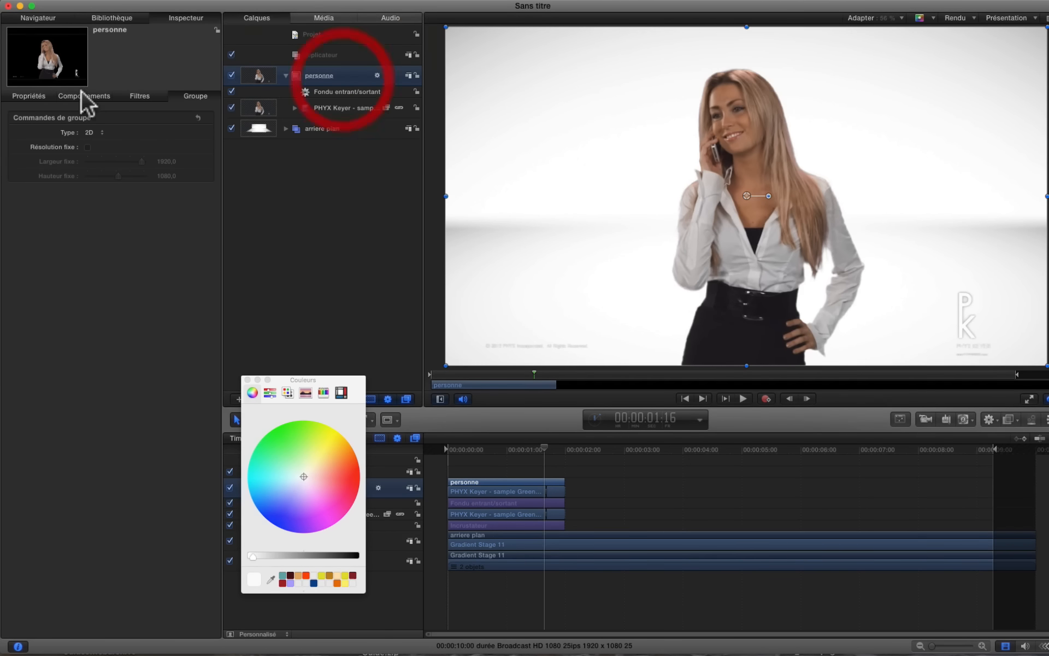
click(29, 96)
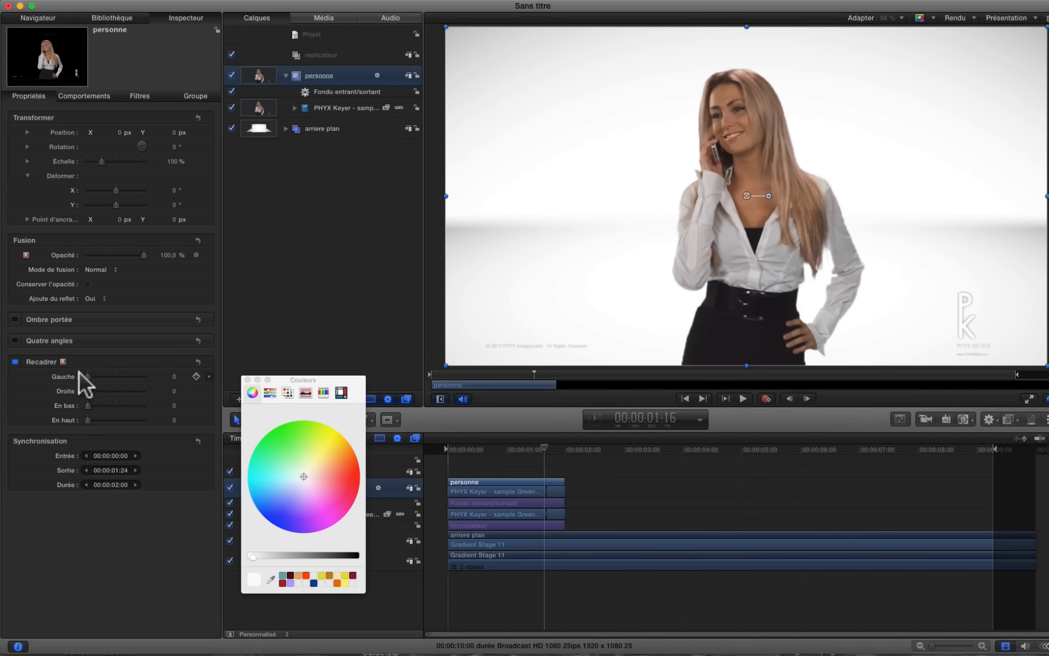
drag(88, 376, 253, 377)
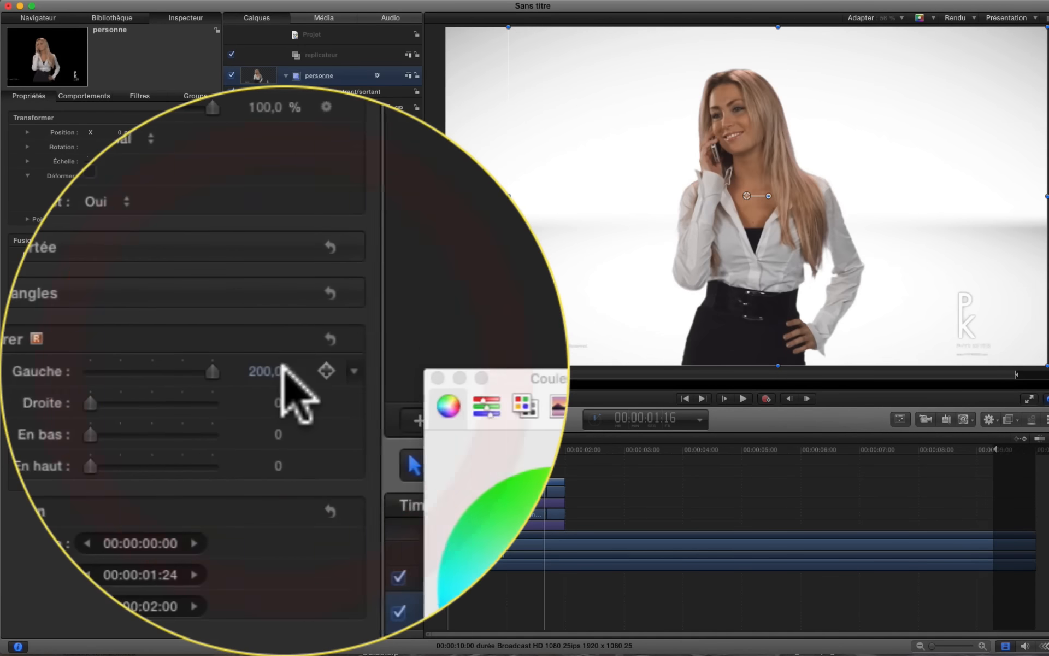
click(161, 377)
drag(168, 376, 283, 366)
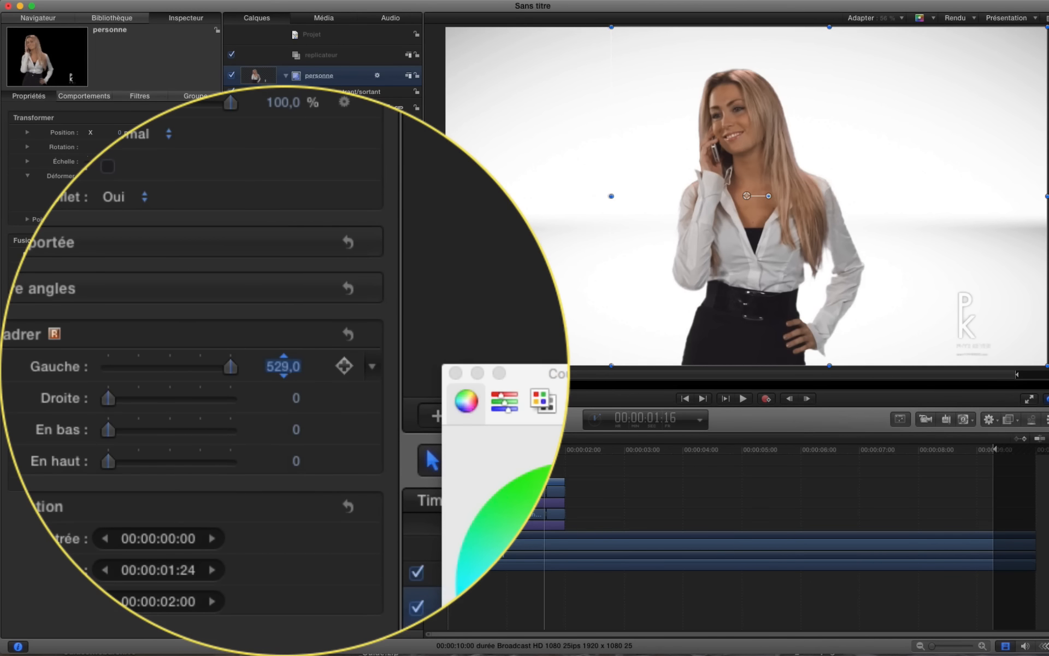
drag(283, 366, 284, 366)
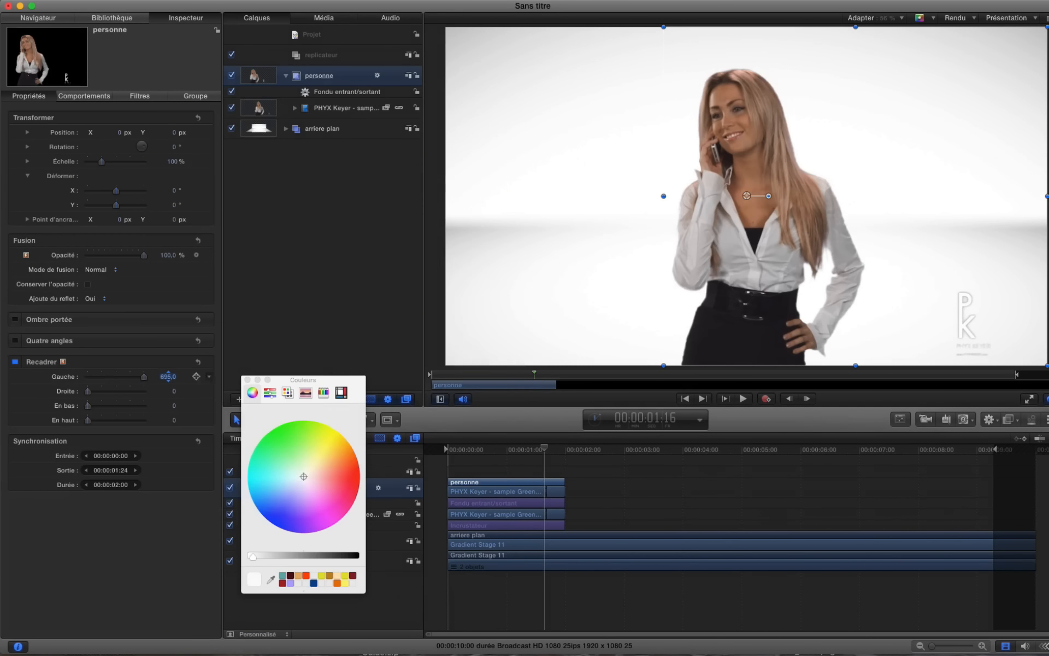
Crop the personne group's right side by 537 and refine its left crop to 718
drag(194, 367, 281, 365)
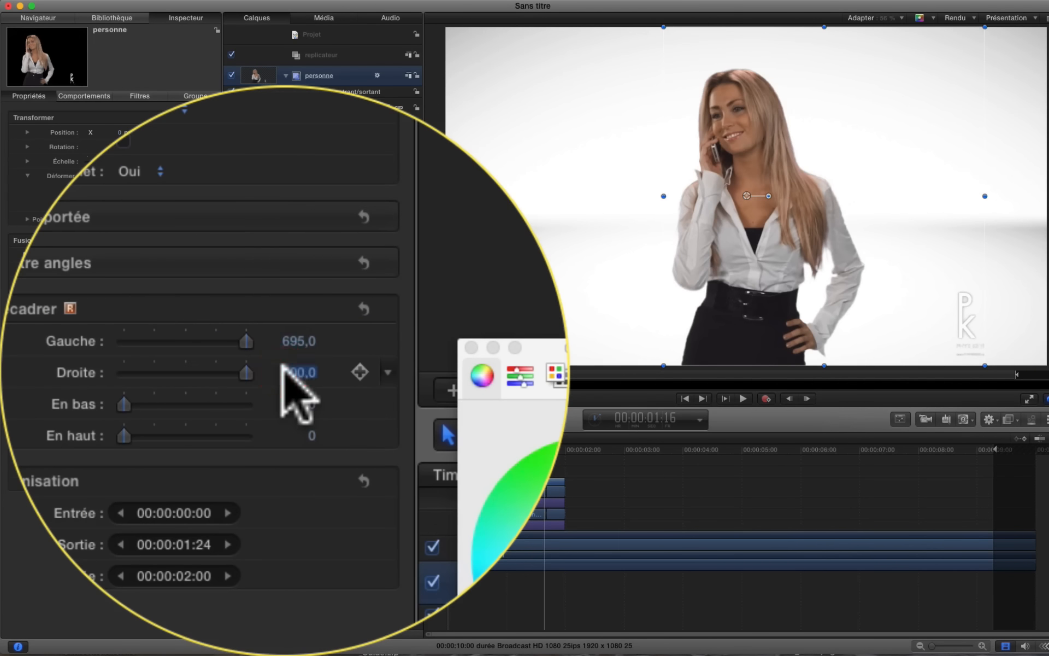
text(550)
key(Return)
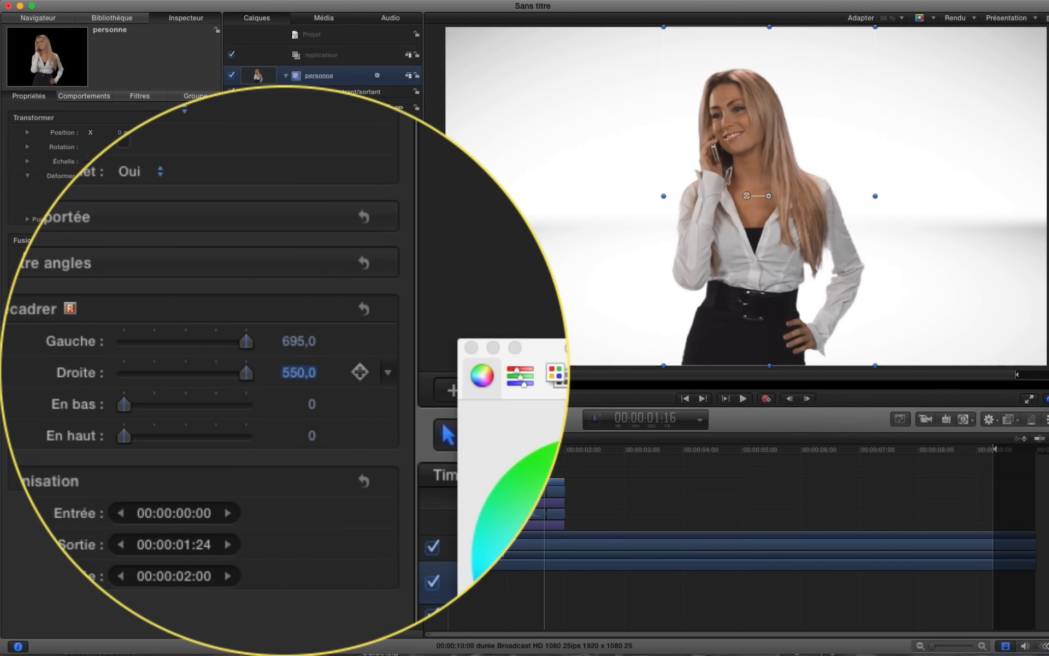
mouse_move(281, 367)
mouse_down()
mouse_move(294, 366)
mouse_move(264, 372)
mouse_move(303, 368)
mouse_move(293, 367)
mouse_up()
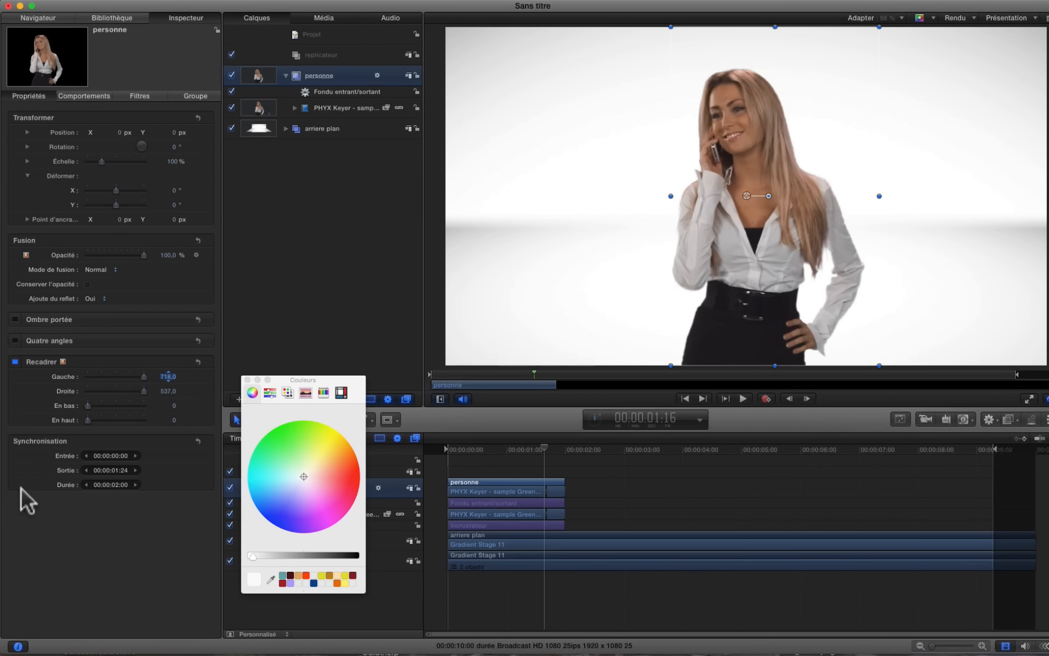
Crop the top of the personne group by 124 and keyframe all four crop values at 00:00:01:16
drag(86, 420, 122, 420)
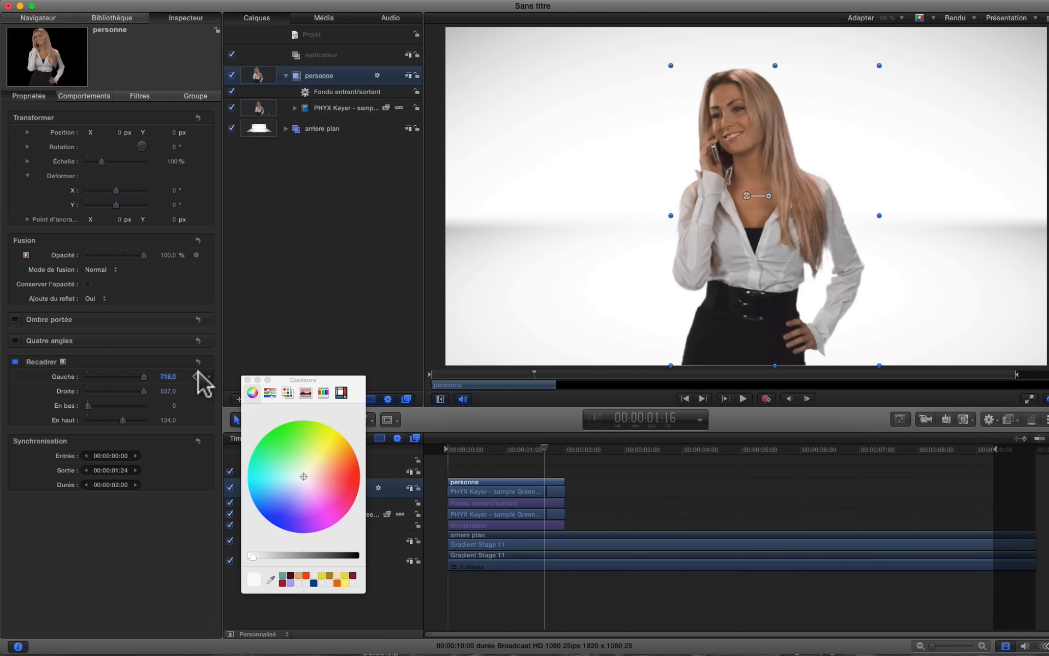
click(195, 391)
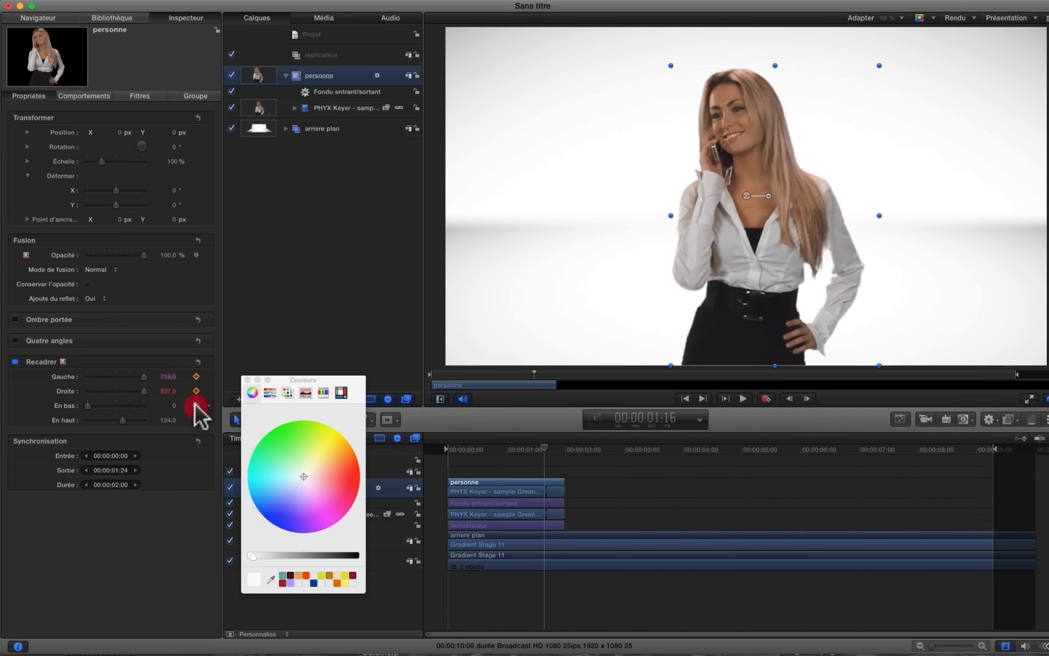
click(195, 405)
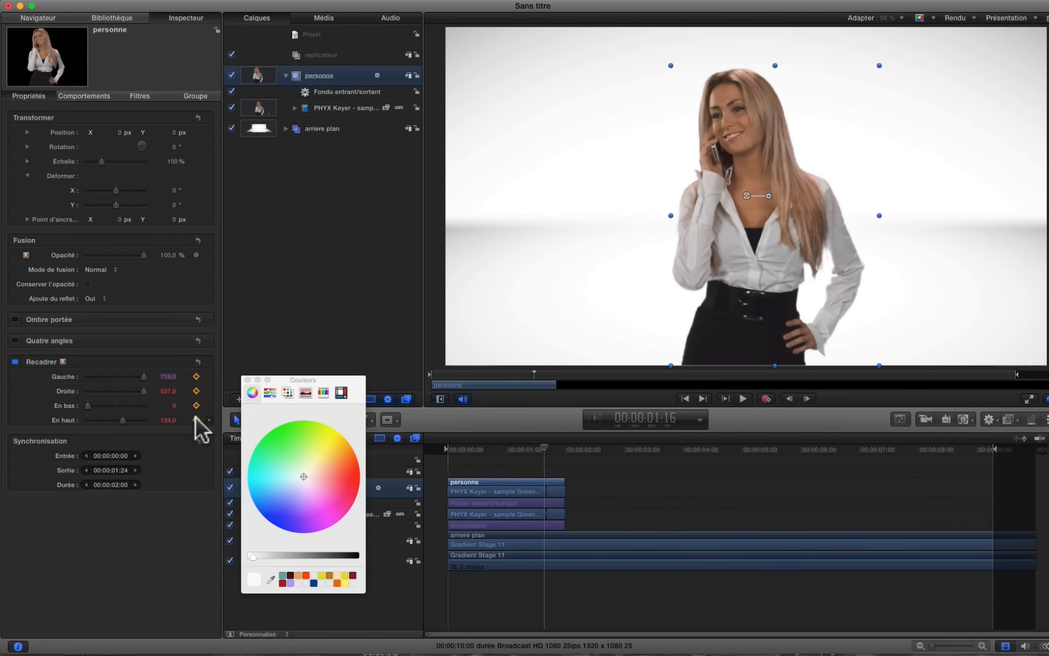
At 00:00:01:15, set the personne group's left crop to 474 and reduce its right crop to widen the frame around the woman
click(542, 450)
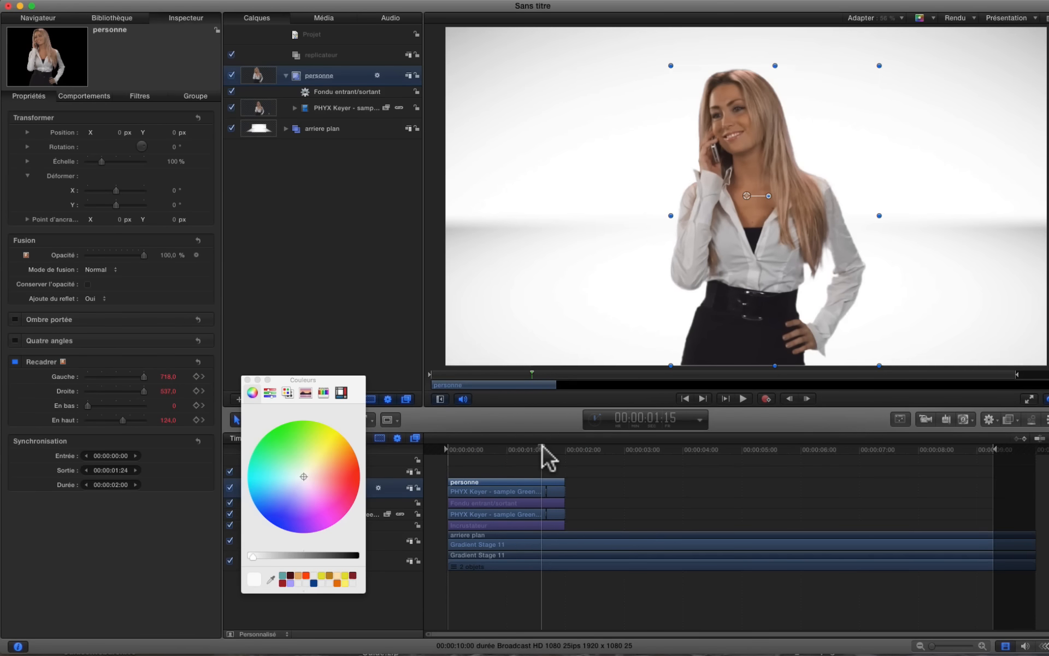
key(Left)
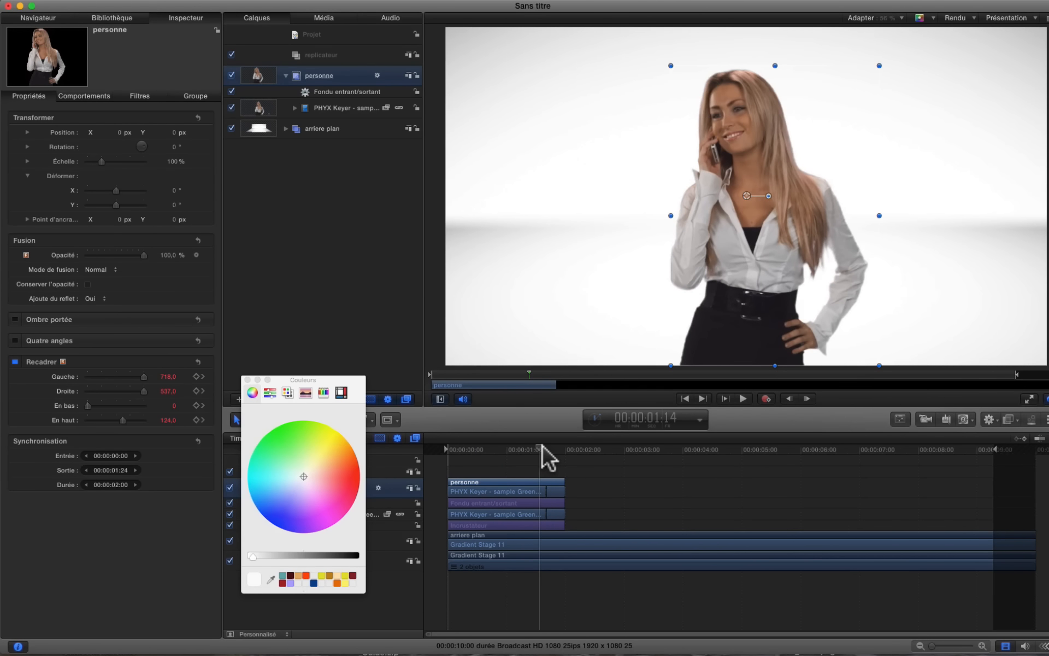
key(Right)
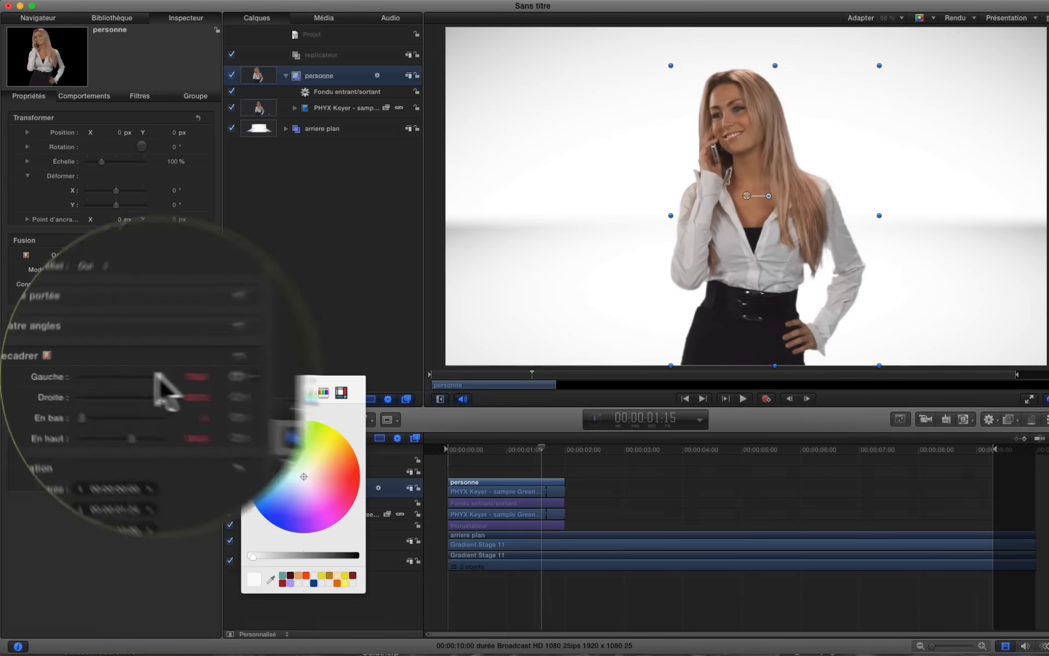
drag(164, 376, 240, 372)
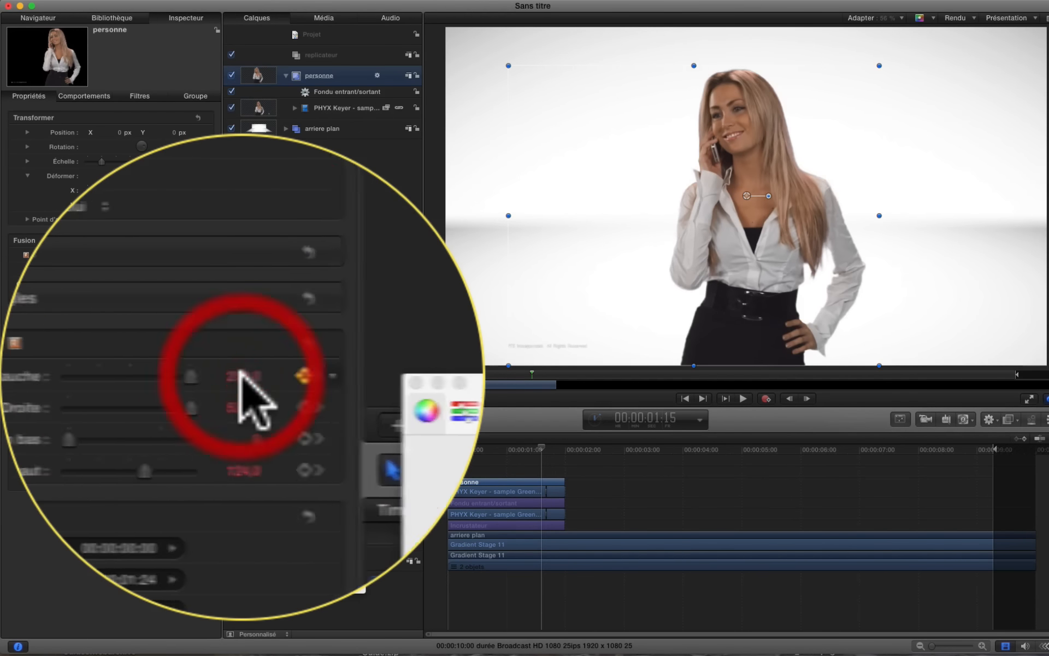
double_click(240, 373)
key(Up)
key(Up)
key(Up)
key(Up)
key(Up)
key(Up)
key(Up)
key(Up)
key(Up)
key(Up)
key(Up)
key(Up)
key(Up)
key(Up)
key(Up)
key(Up)
key(Up)
key(Up)
key(Up)
key(Up)
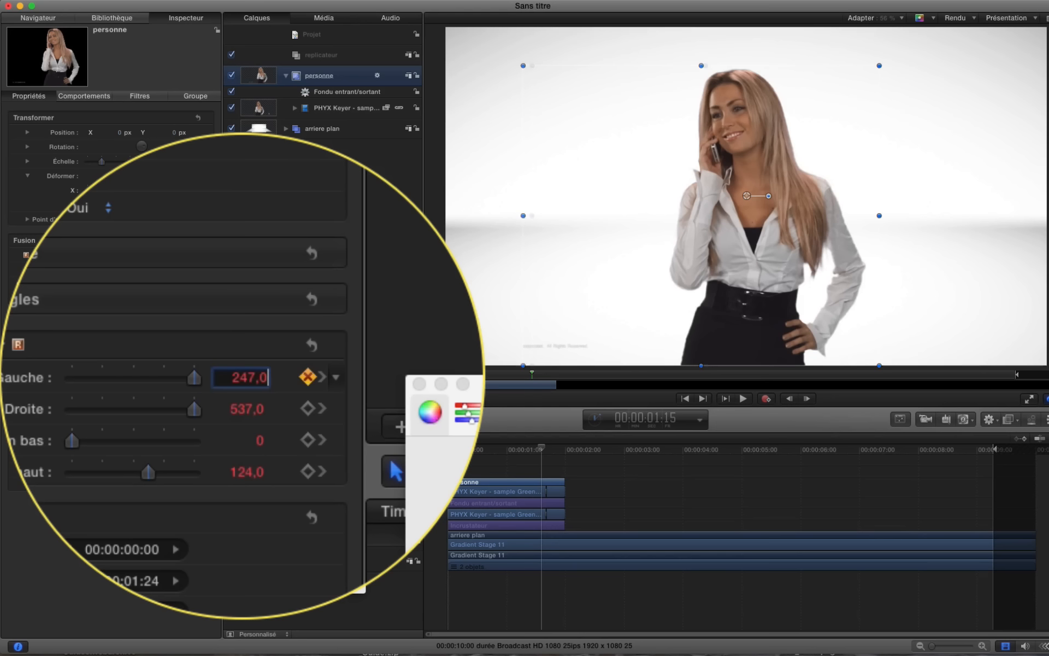
key(Up)
key(Up)
key(Up)
key(Up)
key(Up)
key(Up)
key(Up)
key(Up)
key(Up)
key(Up)
key(Up)
key(Up)
key(Up)
key(Up)
key(Up)
key(Up)
key(Up)
key(Up)
key(Up)
key(Up)
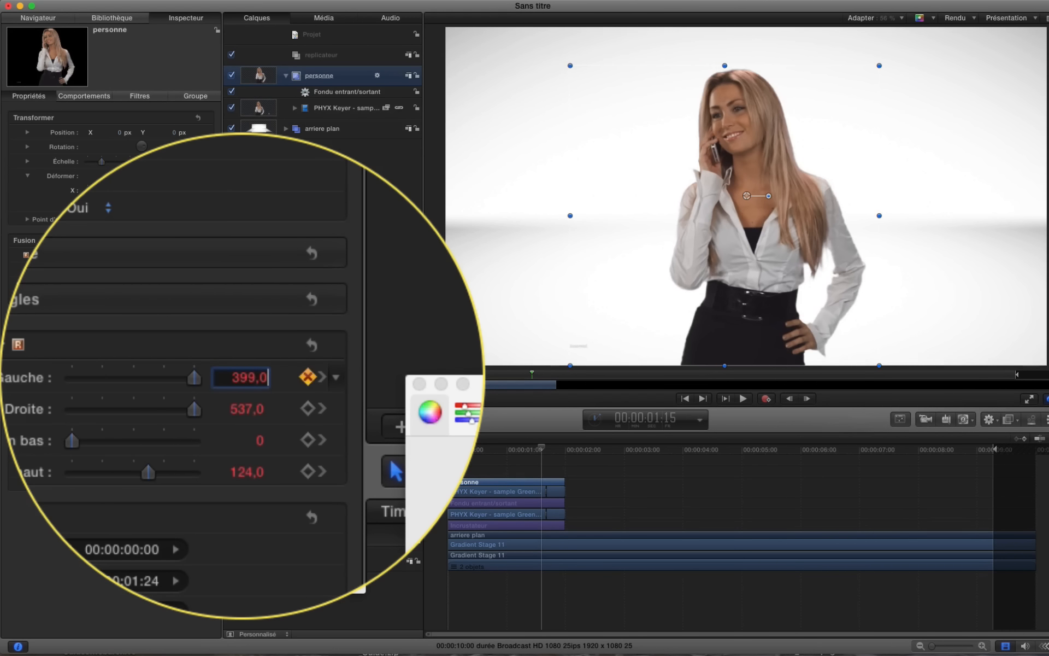
key(Up)
key(Up)
key(Up)
key(Up)
key(Up)
key(Up)
key(Up)
key(Up)
key(Up)
key(Up)
key(Up)
key(Up)
key(Up)
key(Up)
key(Up)
key(Up)
key(Up)
key(Up)
key(Up)
key(Up)
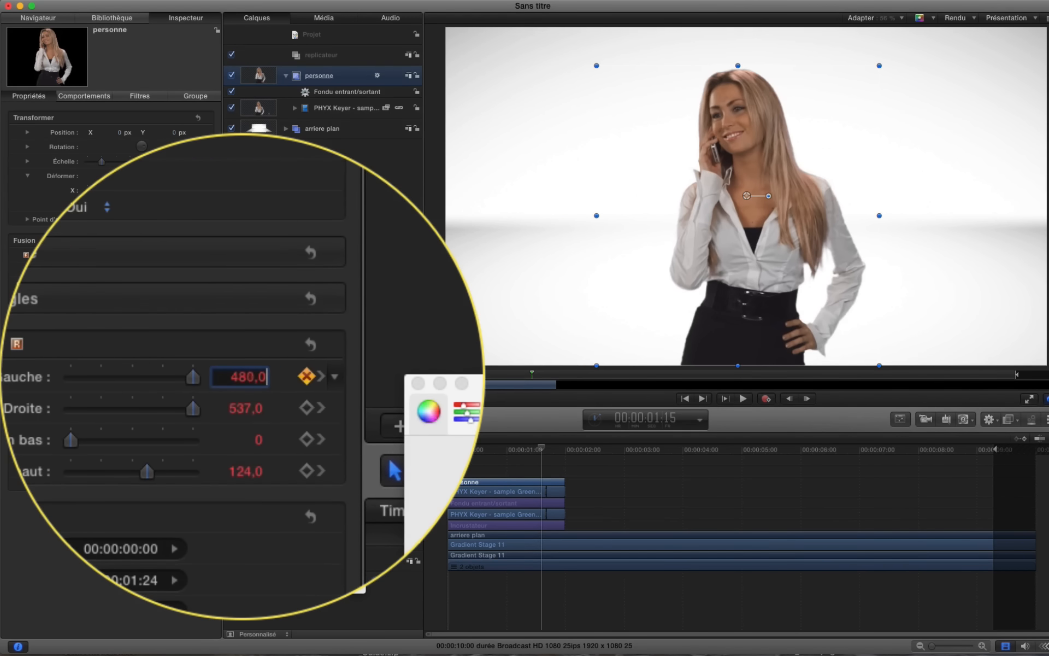
key(Down)
key(Down)
key(Down)
key(Down)
key(Down)
key(Down)
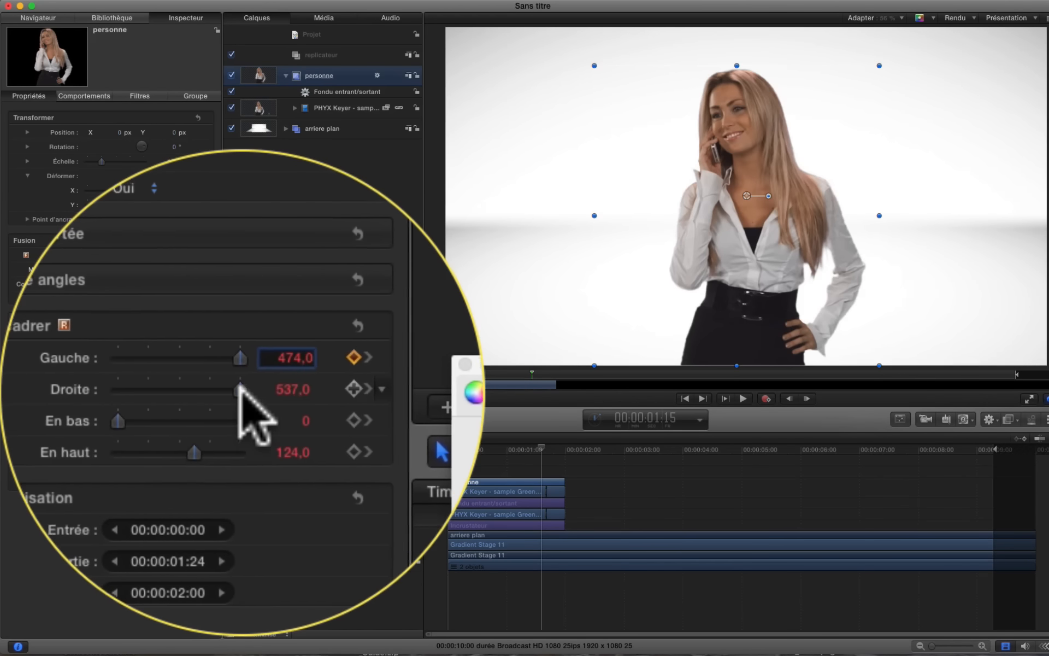
drag(240, 387, 252, 389)
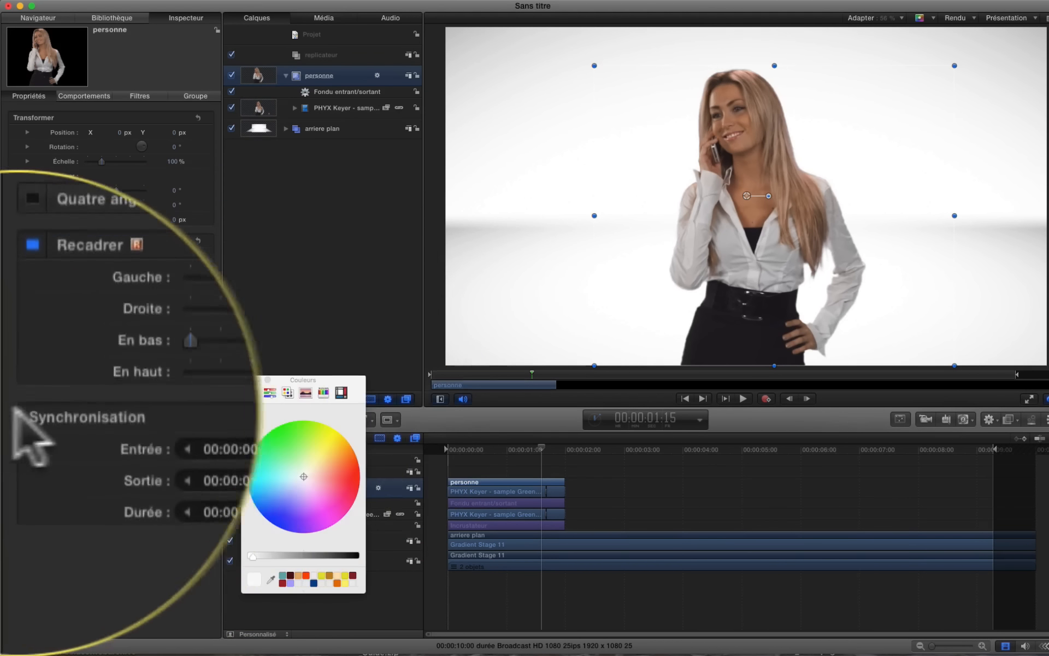
Set the personne group's top crop to 0 at 00:00:01:15 and preview the crop animation up to the 00:00:01:16 keyframe
drag(245, 408, 84, 409)
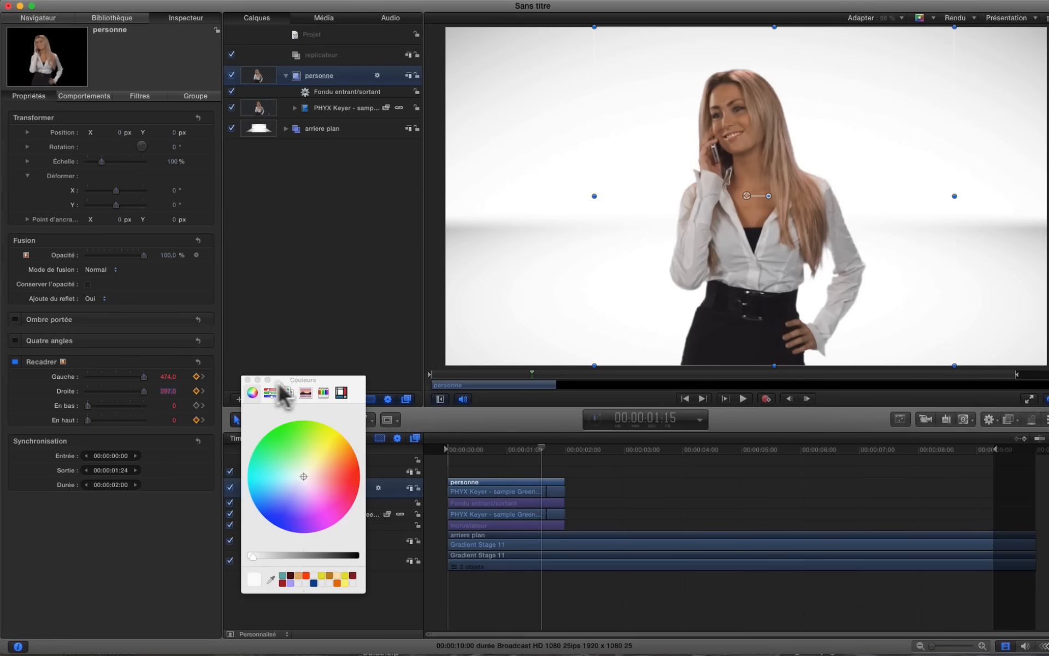
click(204, 376)
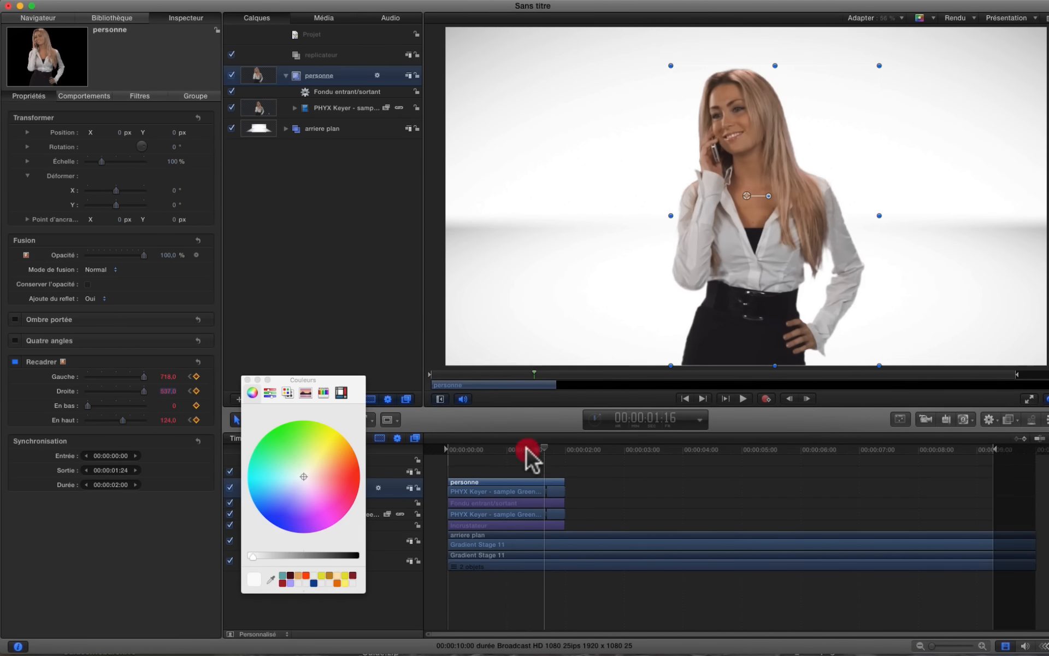
drag(527, 448, 544, 466)
key(space)
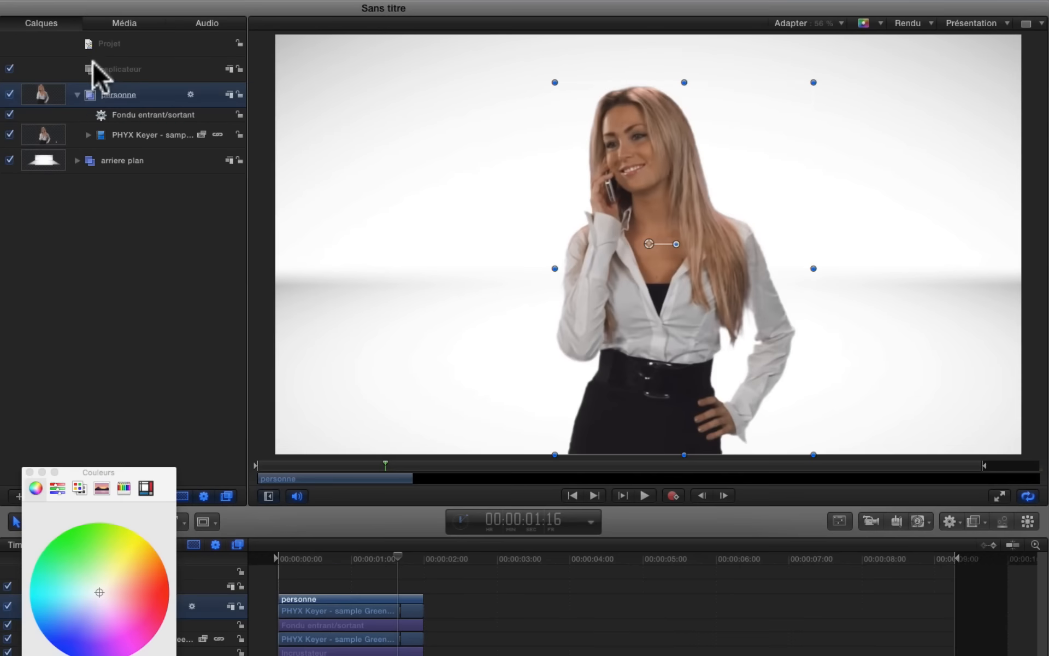
Draw a tiny circle in the replicateur group at 00:00:01:16, in the empty upper-left area of the canvas
click(318, 51)
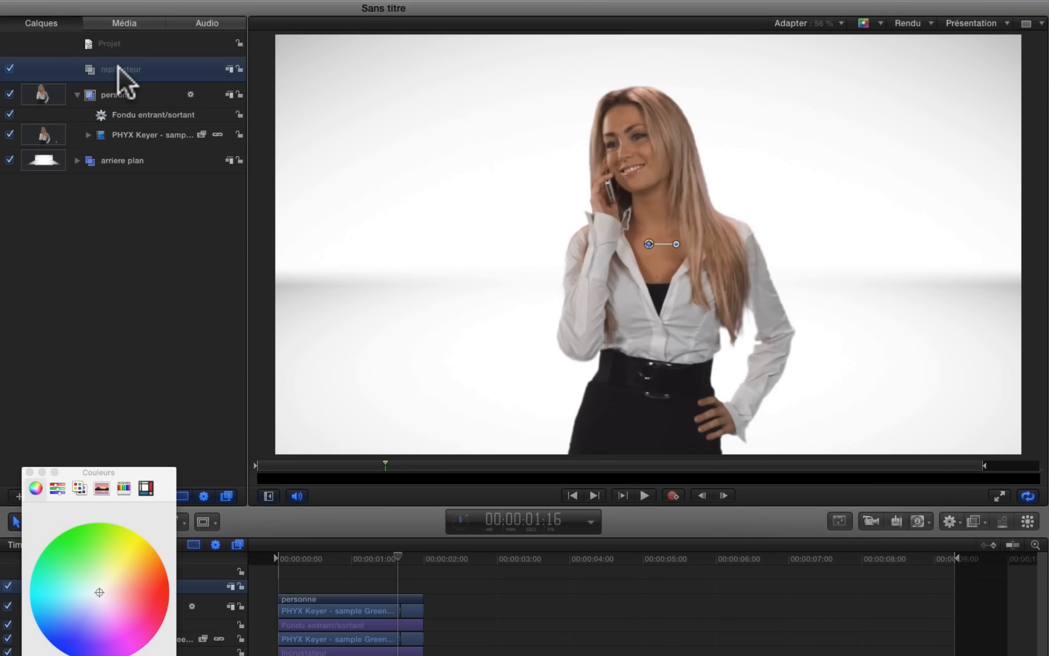
key(c)
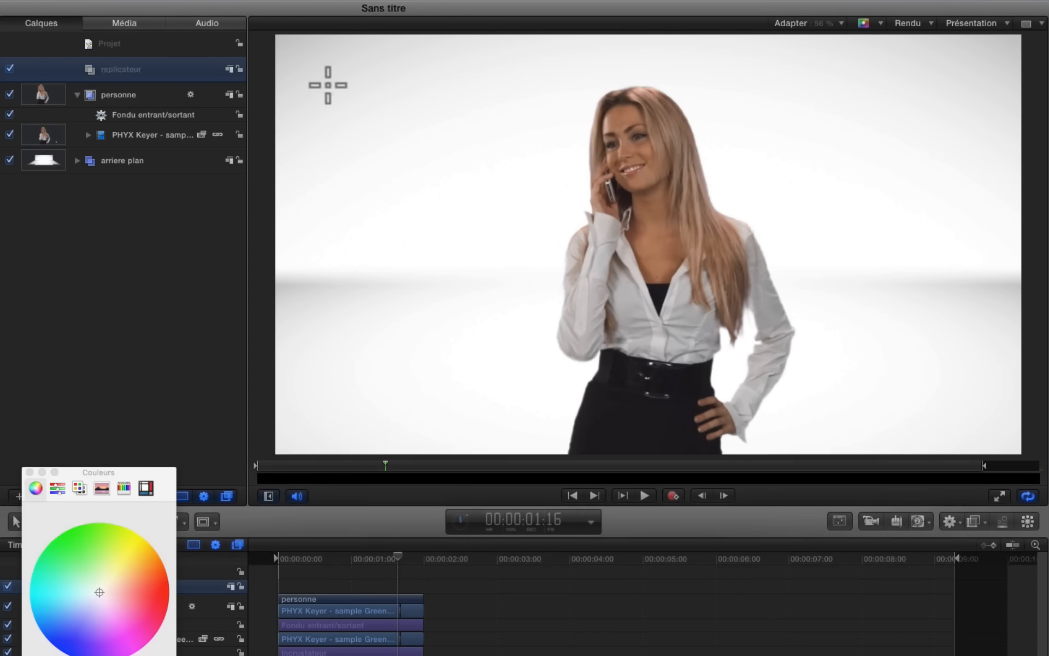
click(327, 85)
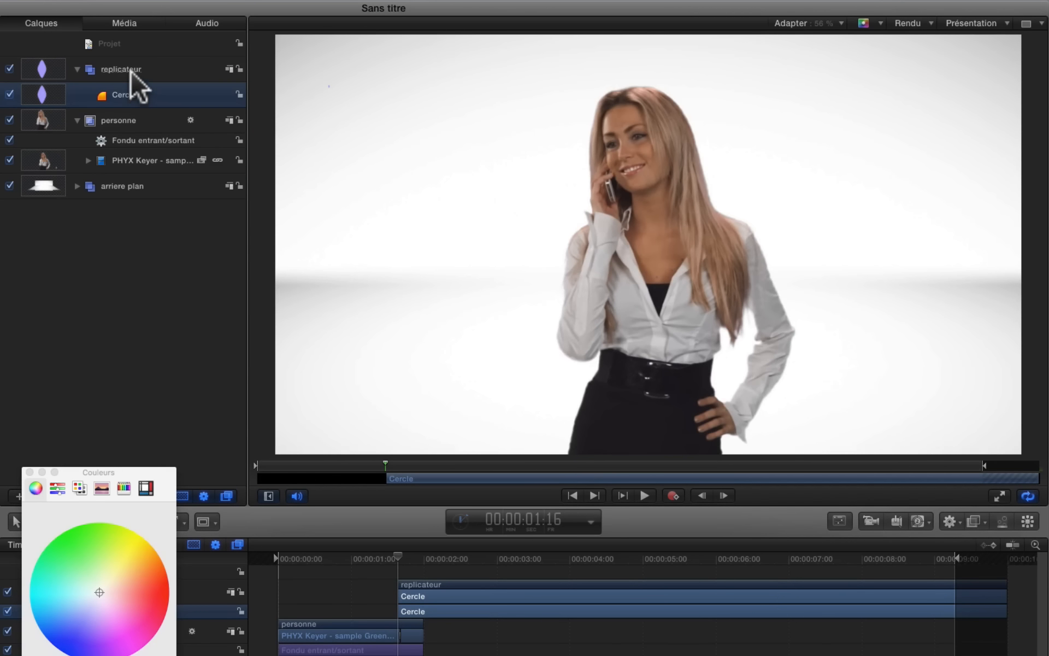
click(129, 91)
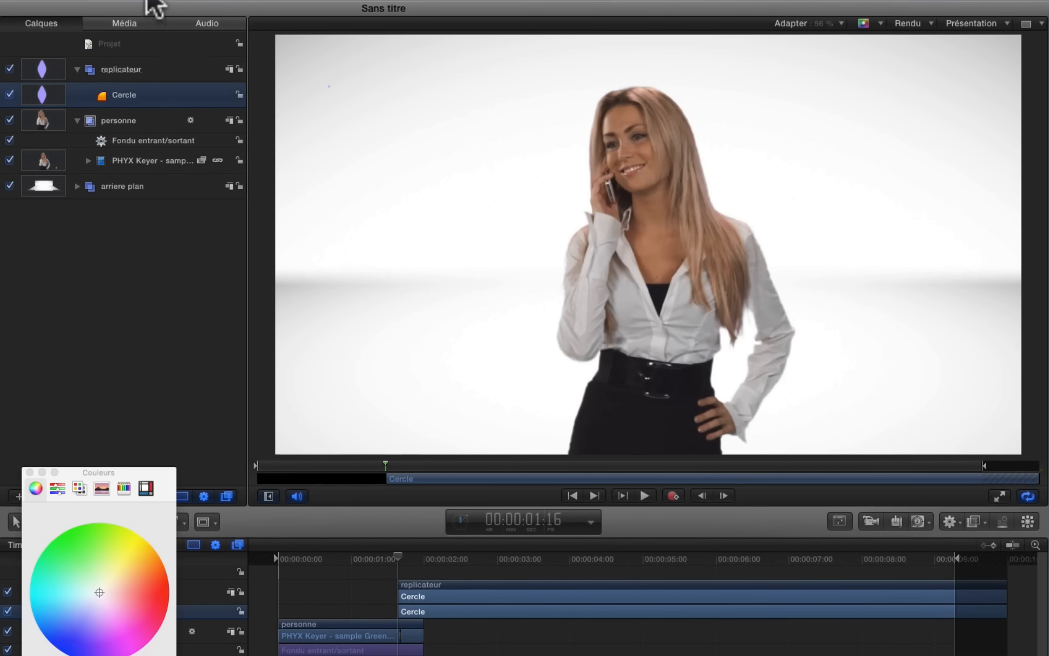
Show the heads-up display with the settings of the Cercle shape
click(112, 7)
mouse_move(153, 12)
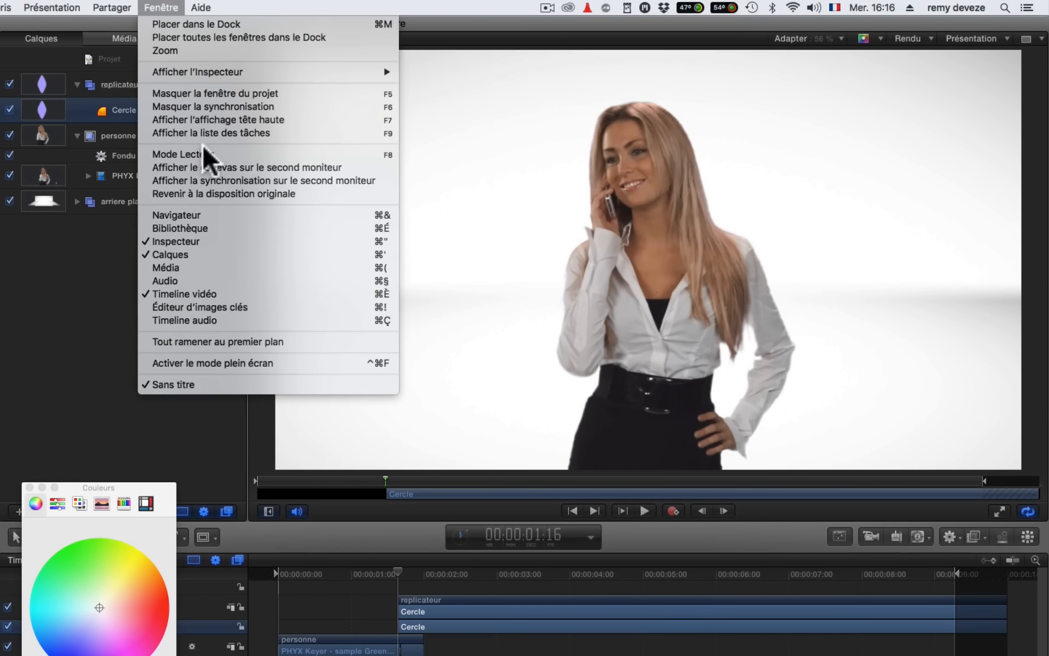
click(204, 119)
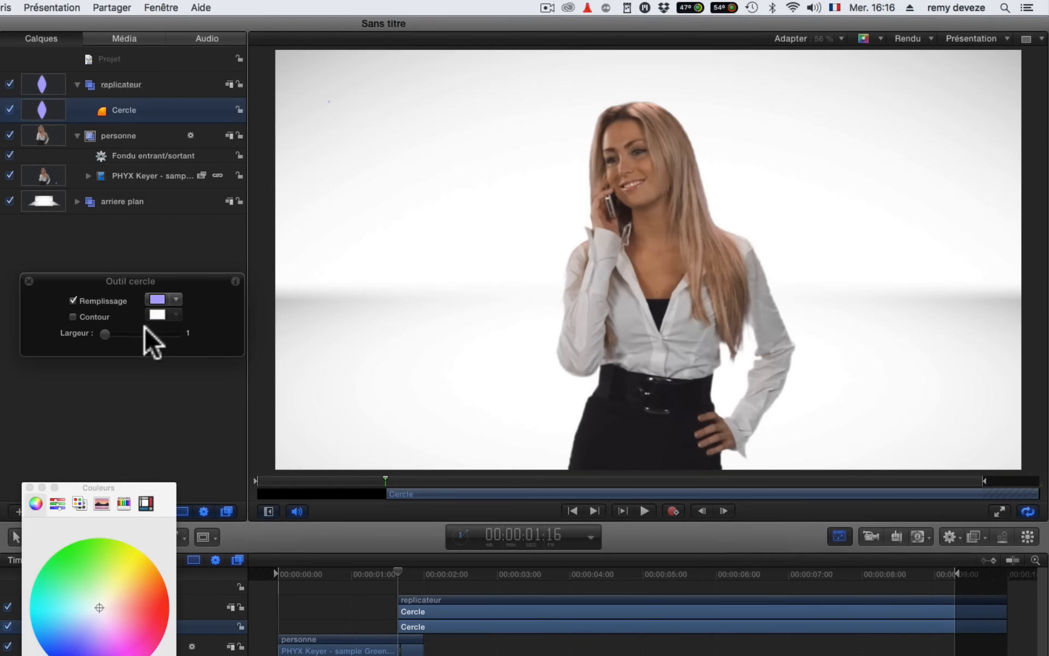
click(140, 103)
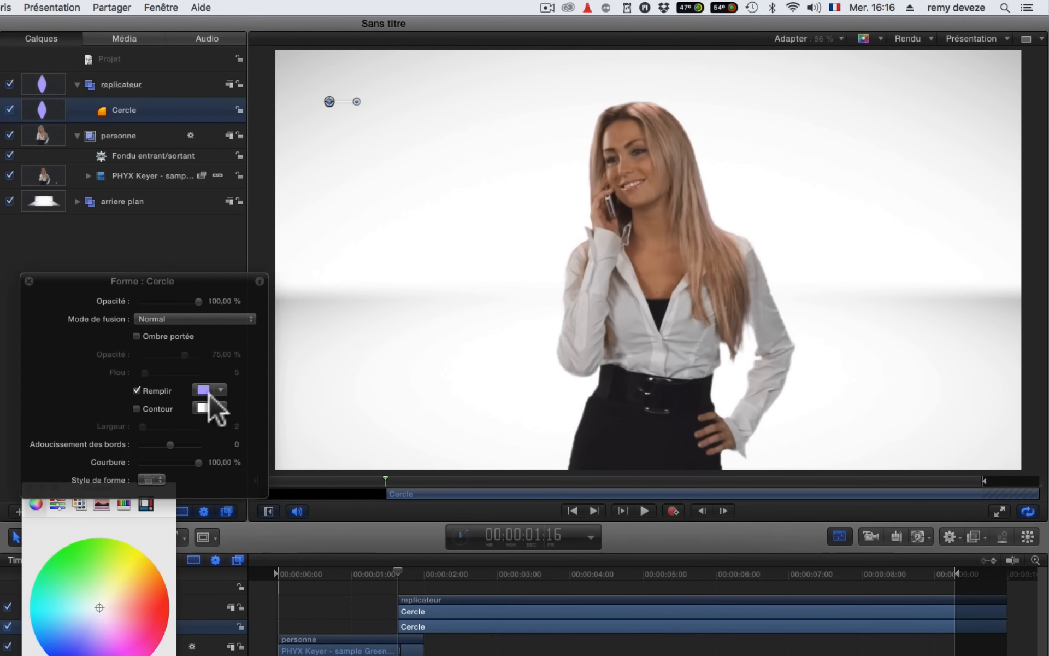
Move the heads-up display clear of the layer list and close the Couleurs window
click(209, 393)
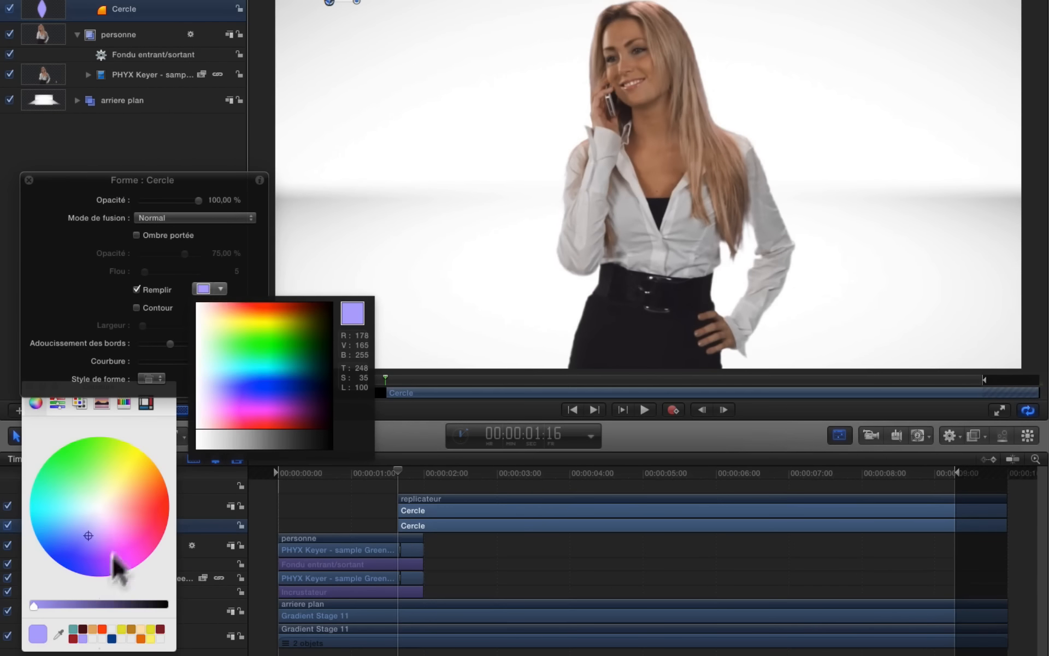
click(55, 637)
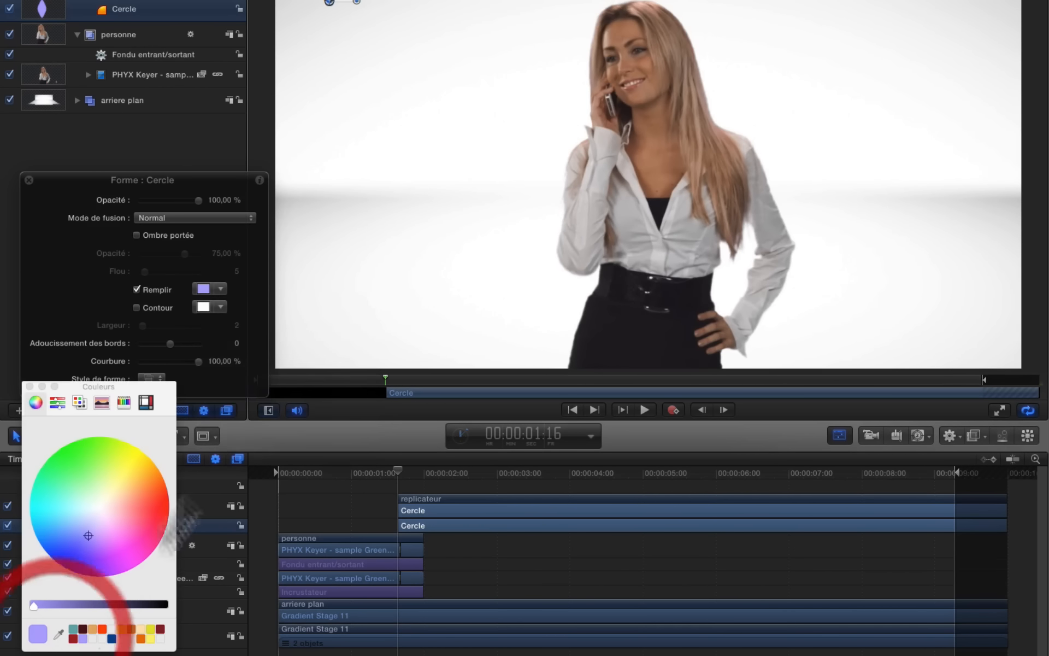
click(368, 72)
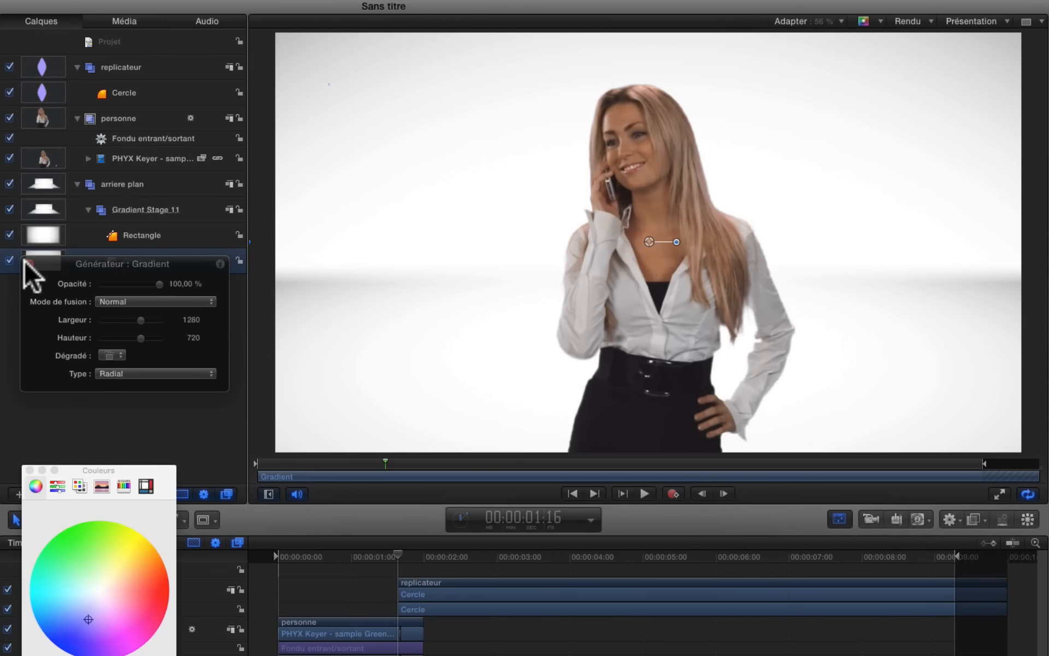
drag(103, 264, 95, 330)
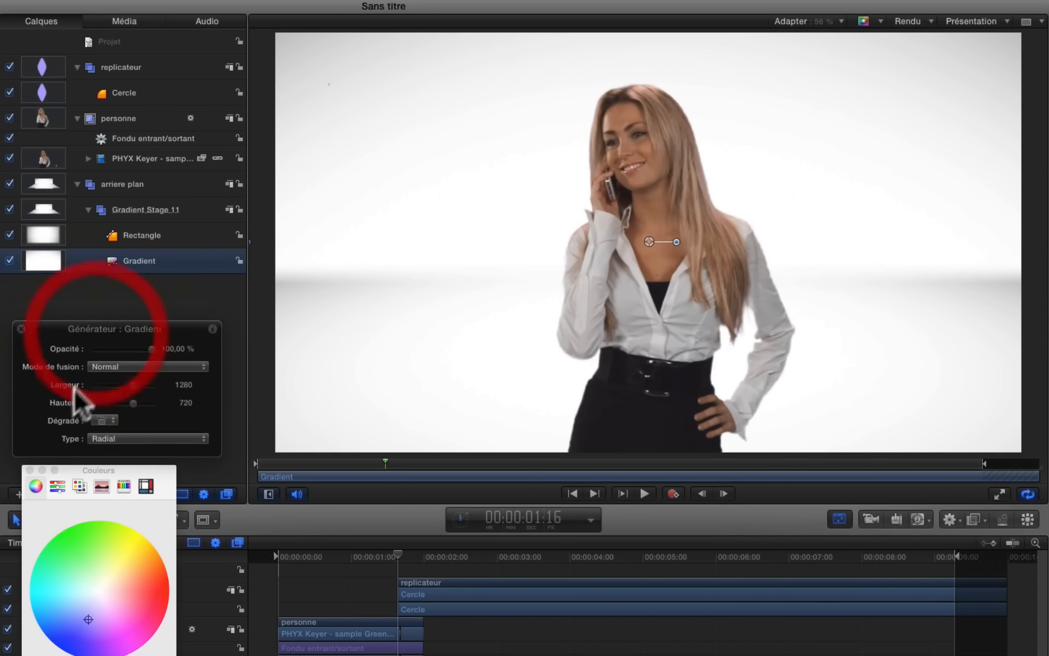
click(30, 470)
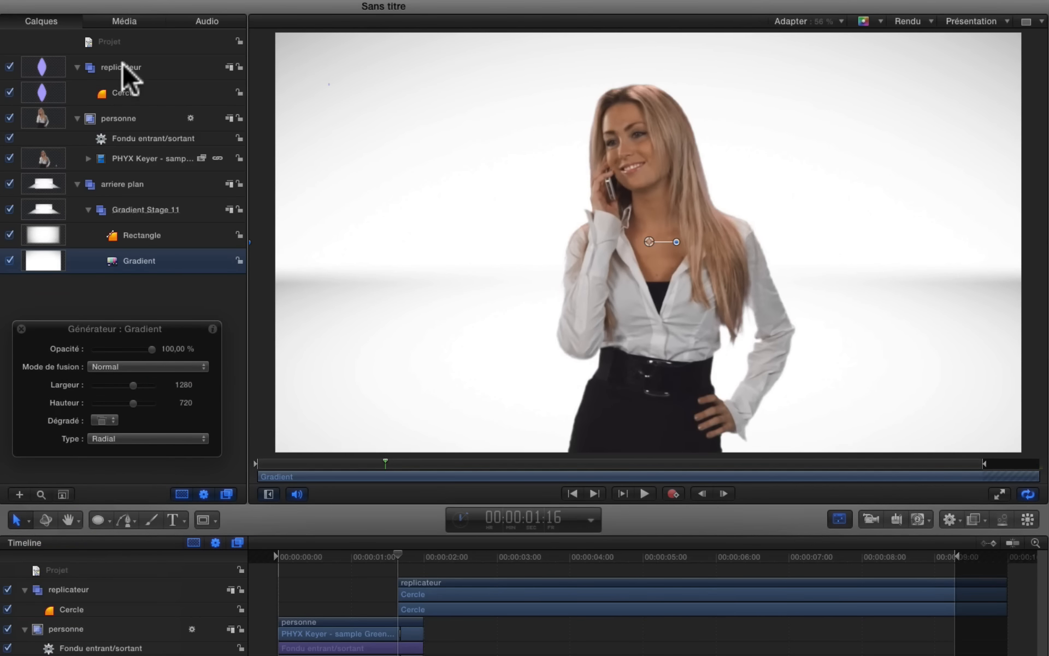
Create a replicator from the Cercle shape and set its Forme to Image
click(127, 83)
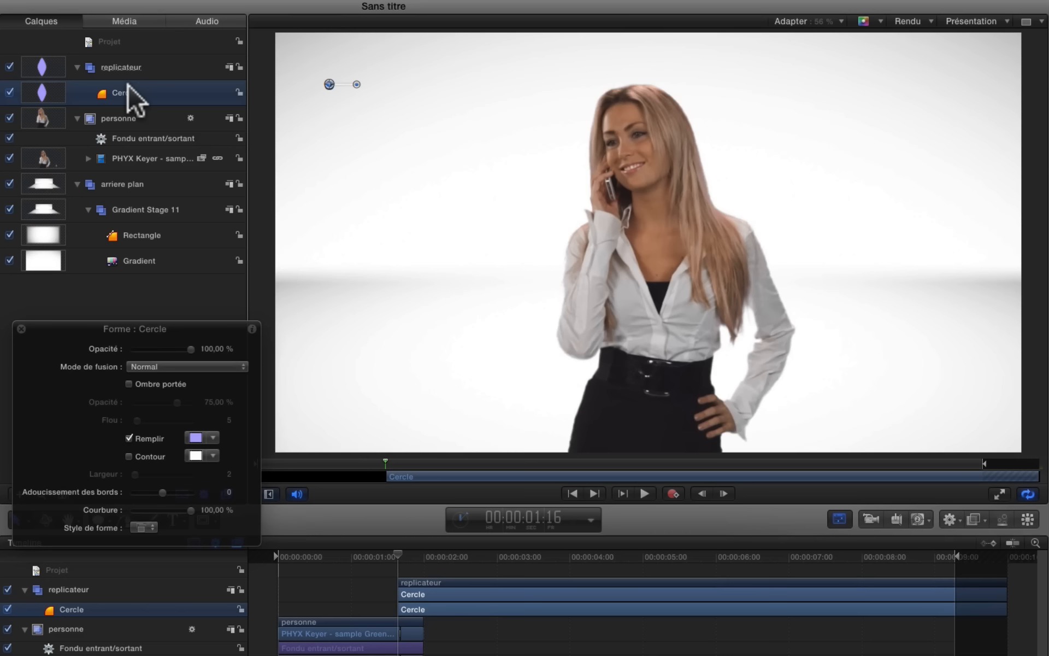
key(l)
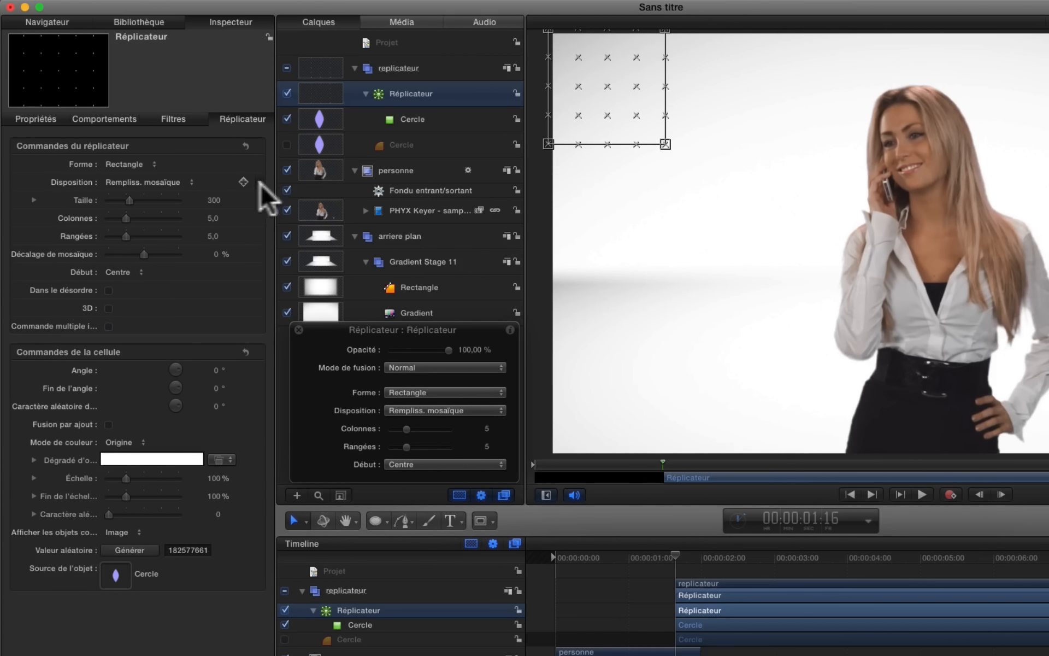
click(137, 158)
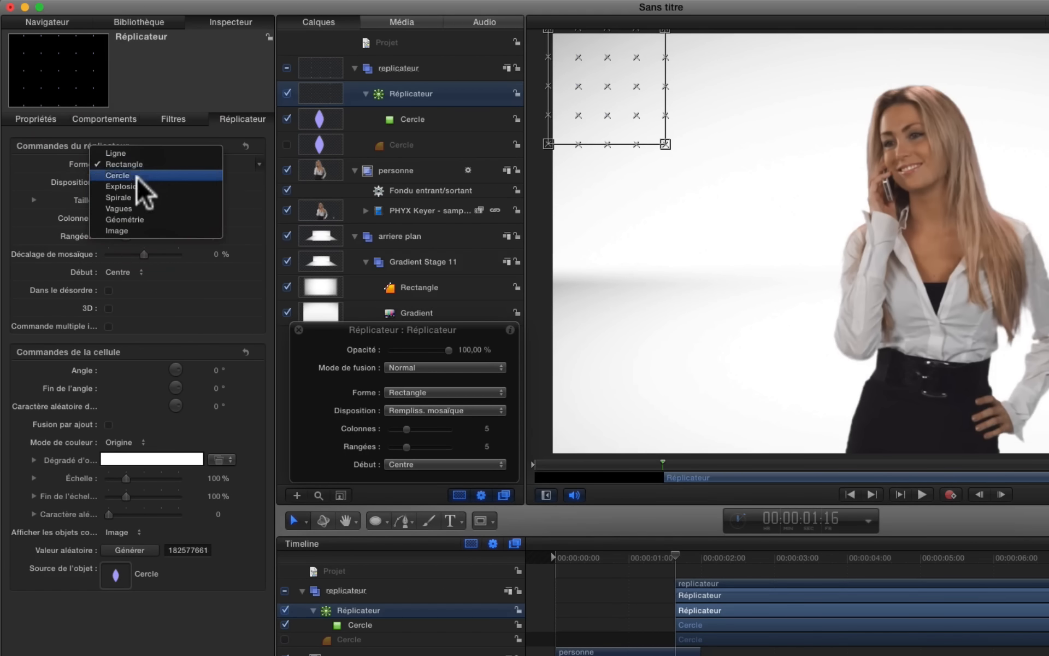
click(126, 230)
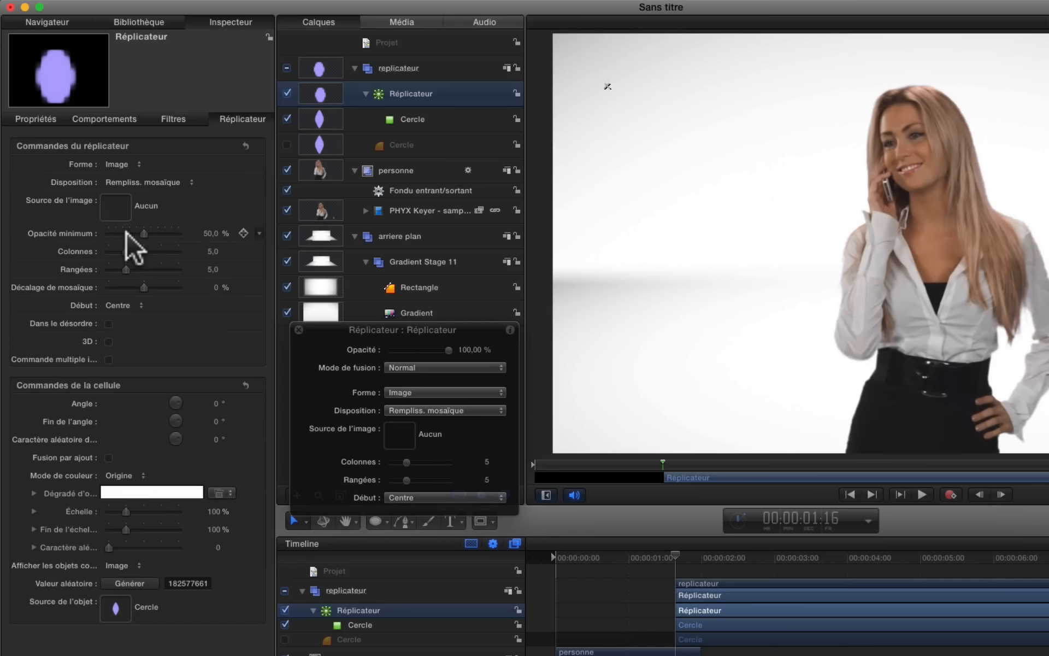
Use the personne group as the replicator's image source and set its Disposition to Rempliss. aléatoire
click(354, 171)
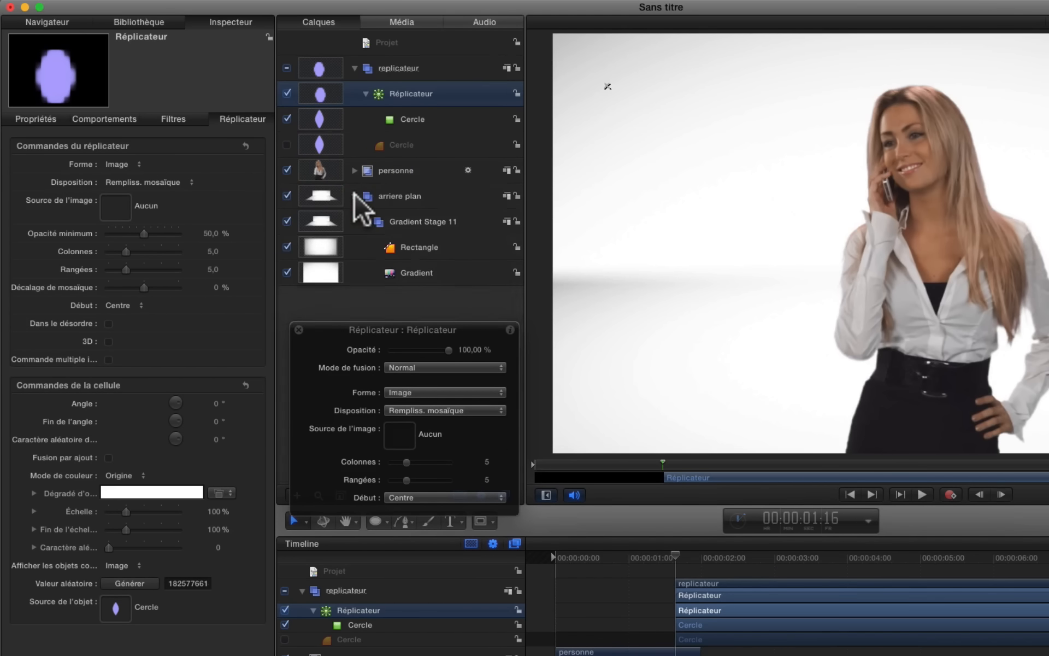
click(354, 196)
drag(401, 171, 109, 218)
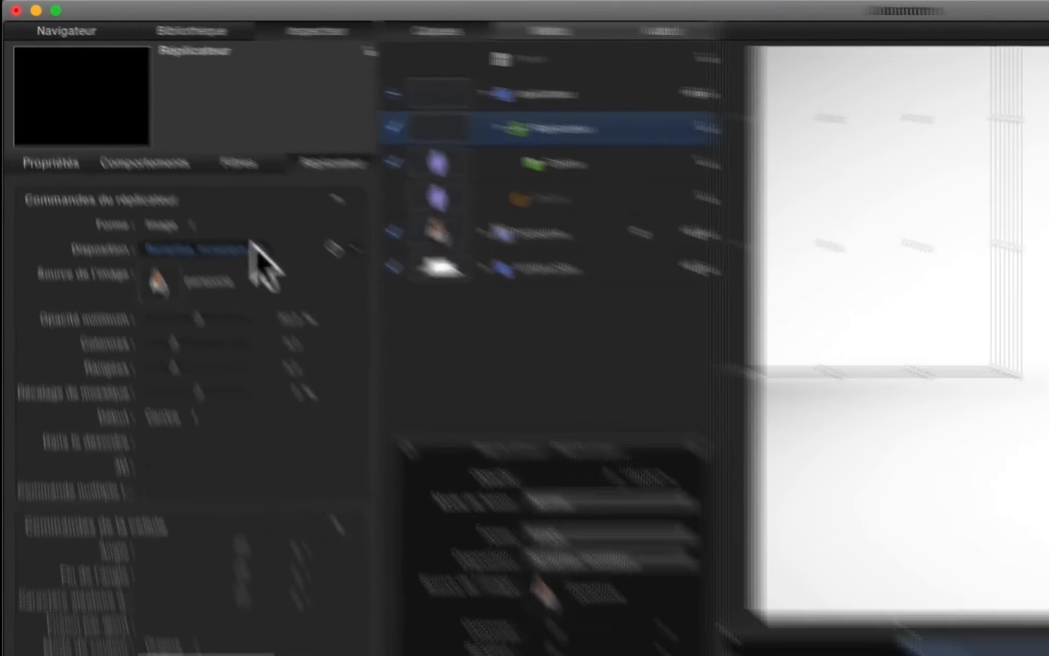
click(253, 245)
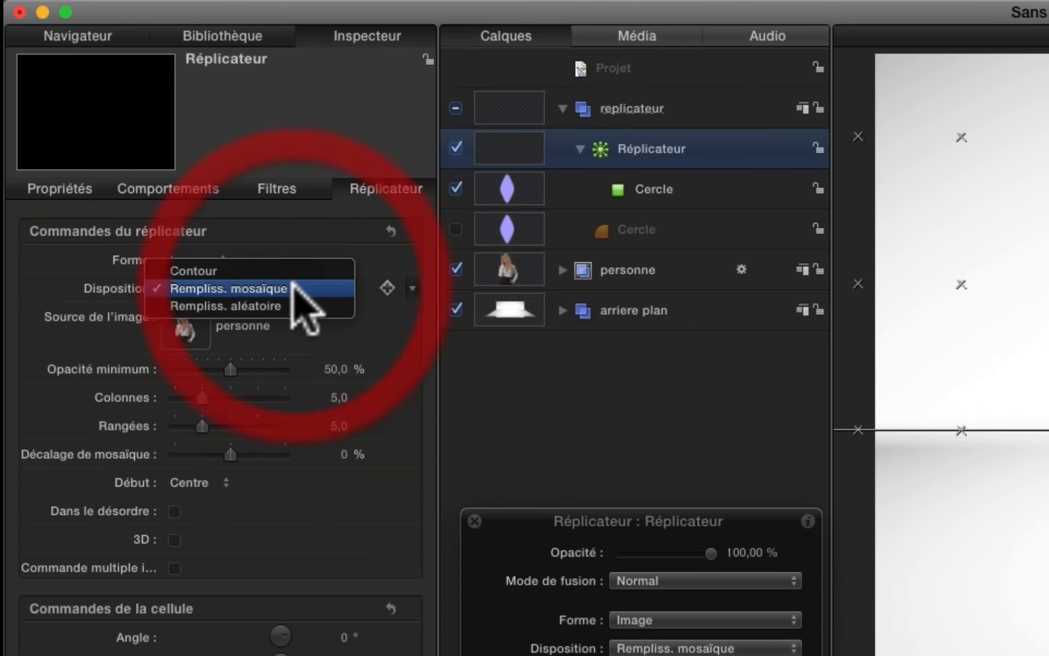
click(258, 268)
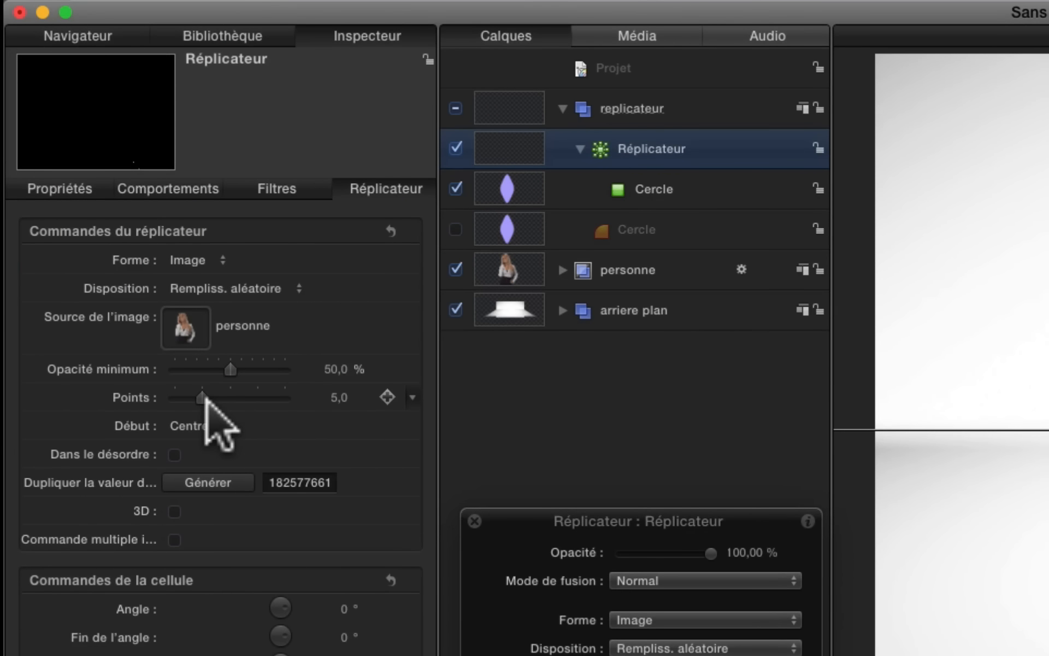
Set the replicator to 20000 points and its cell colour mode to Prendre la couleur d'image
click(336, 397)
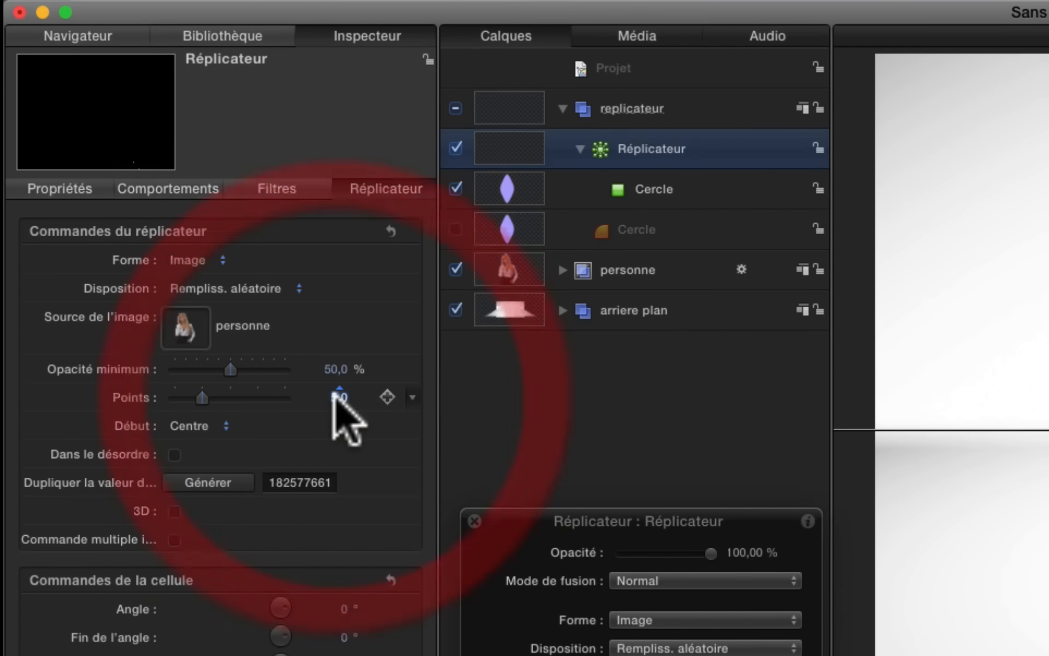
text(20000)
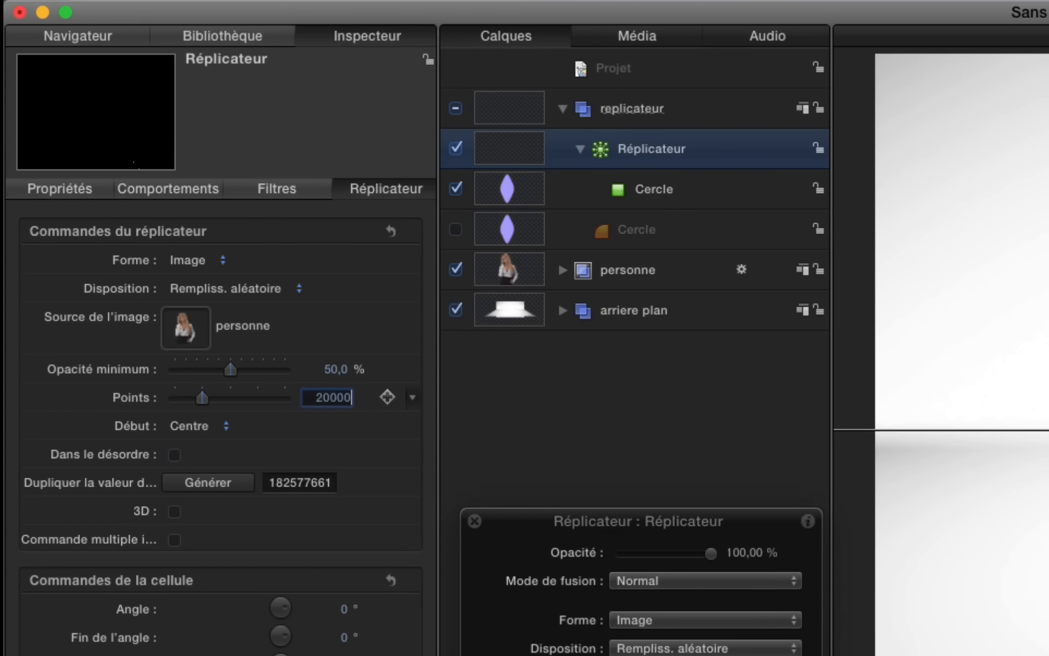
key(Return)
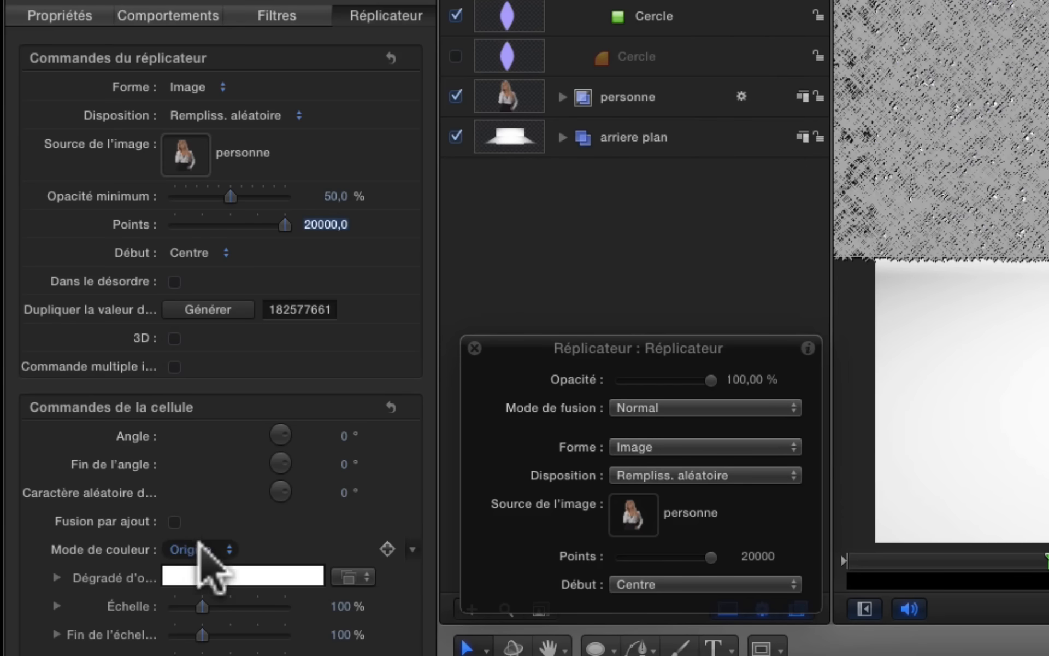
click(198, 548)
click(206, 619)
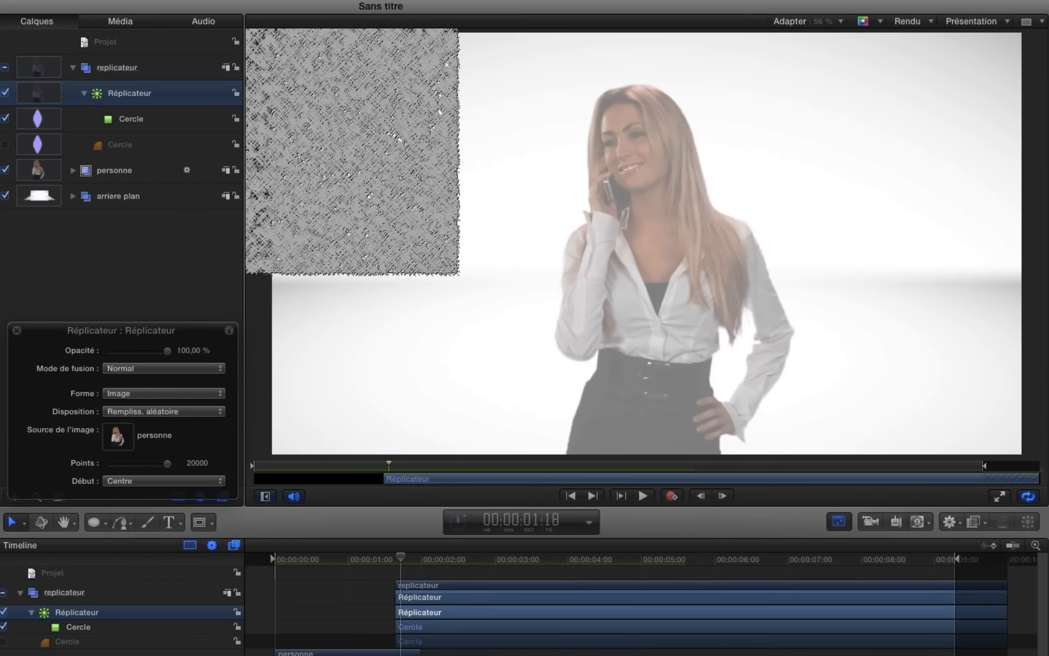
Move the replicator across the canvas until its particles line up exactly over the woman
click(593, 117)
drag(310, 121, 368, 160)
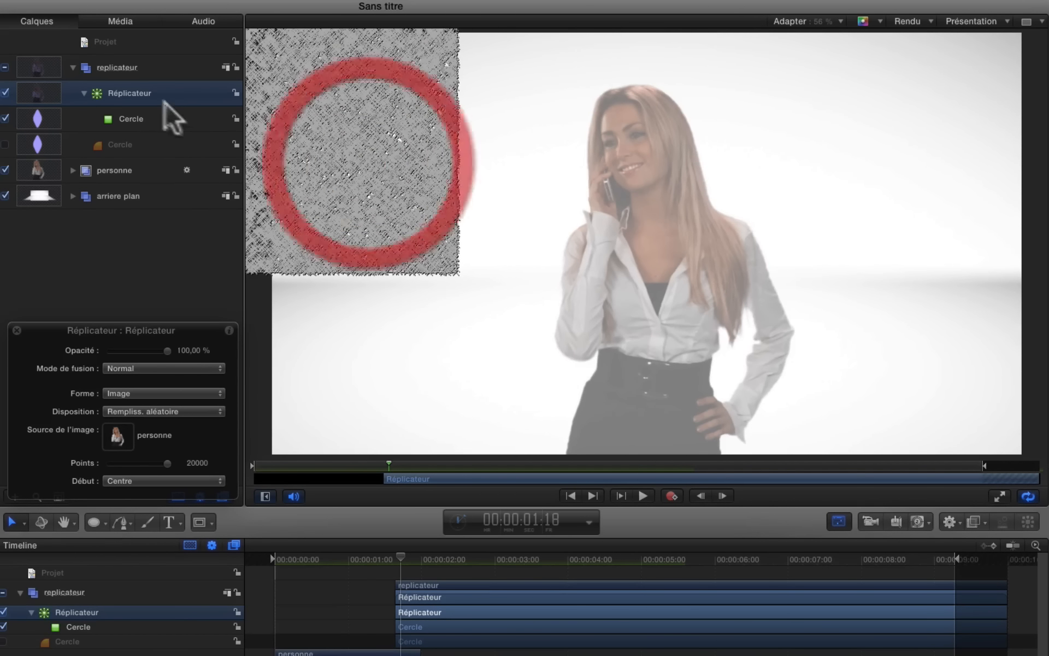
click(146, 93)
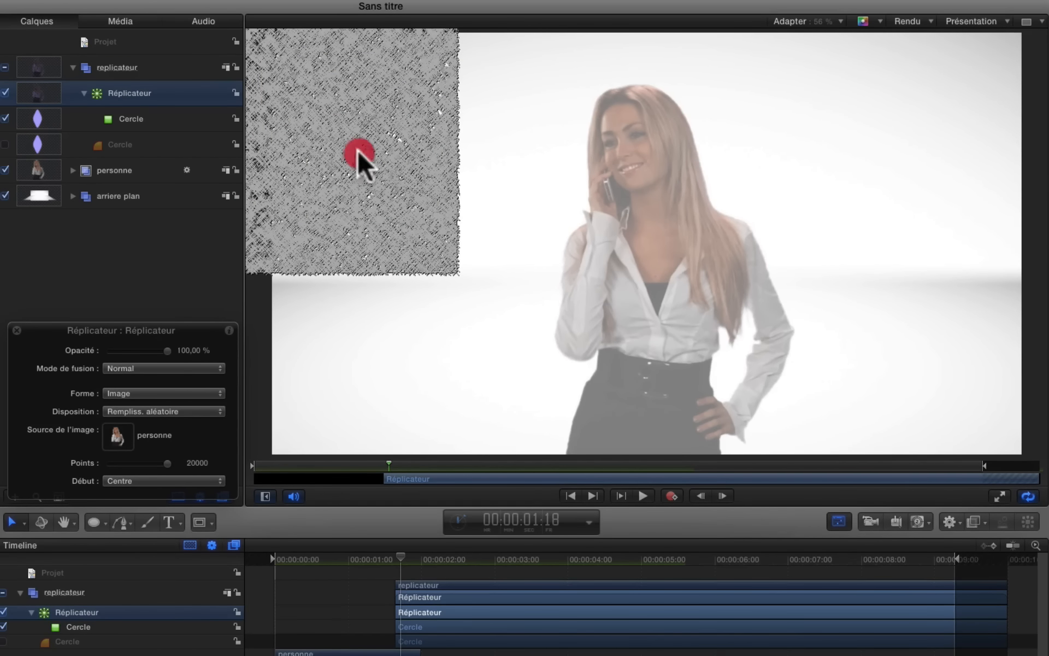
click(421, 200)
click(453, 201)
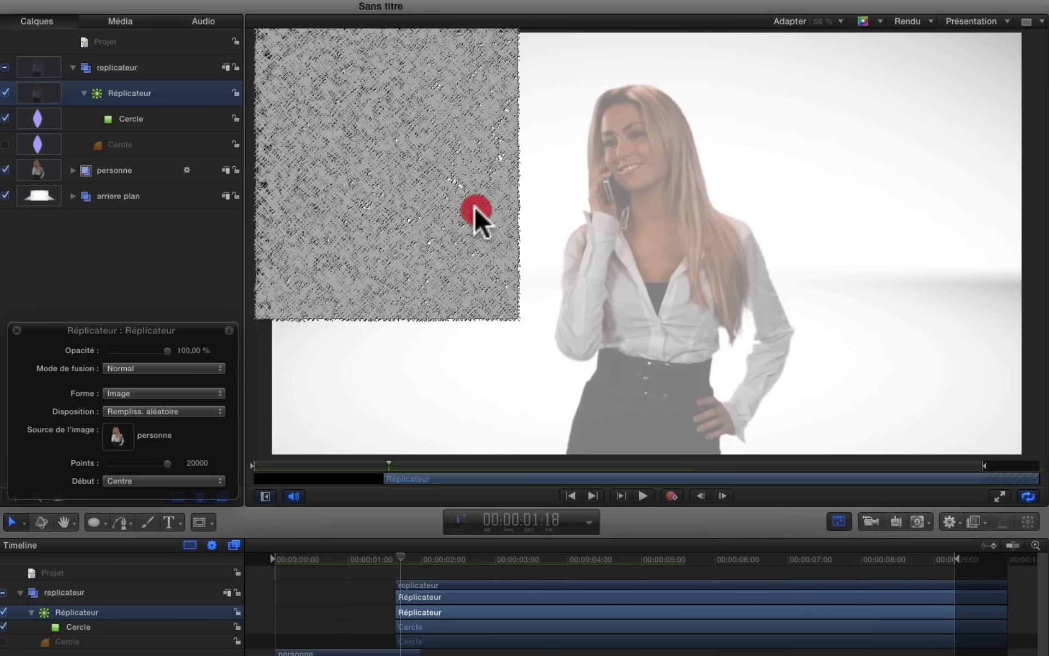
mouse_move(474, 207)
mouse_down()
mouse_move(655, 294)
mouse_move(634, 298)
mouse_up()
mouse_move(375, 148)
mouse_down()
mouse_move(398, 182)
mouse_move(668, 331)
mouse_up()
drag(756, 317, 674, 222)
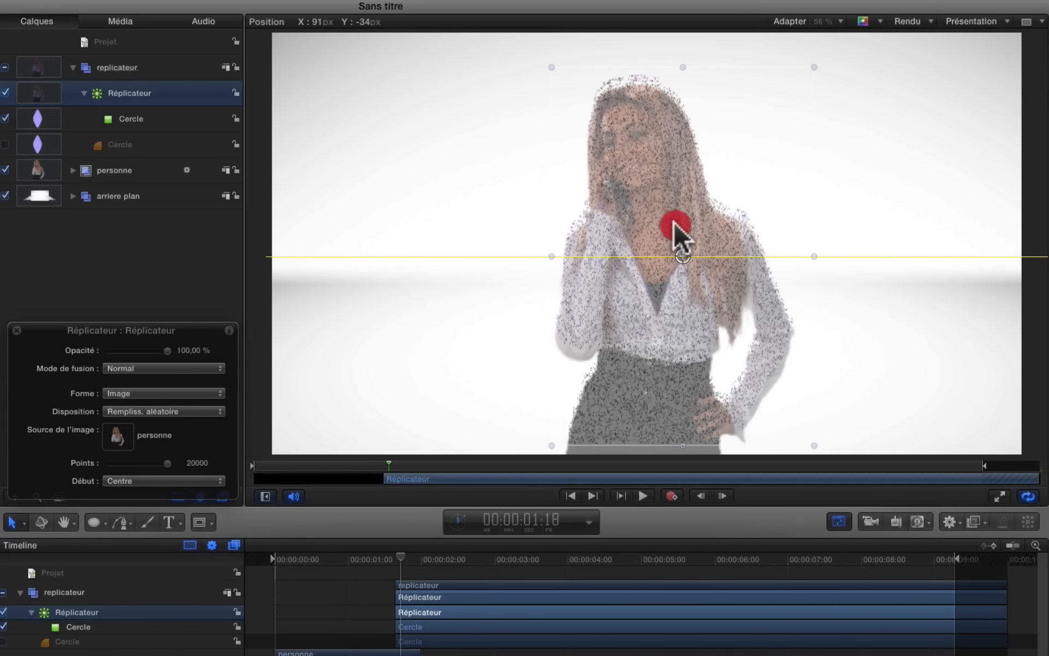
drag(674, 223, 672, 229)
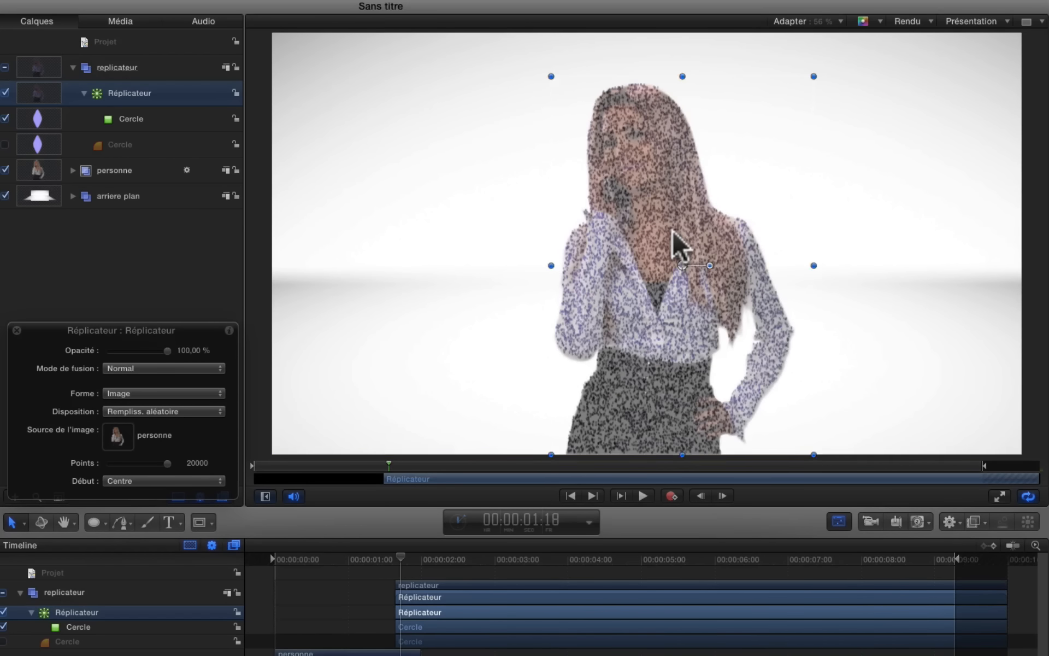
Change the fill colour of the source Cercle shape to white so the particles lose their violet tint
click(96, 116)
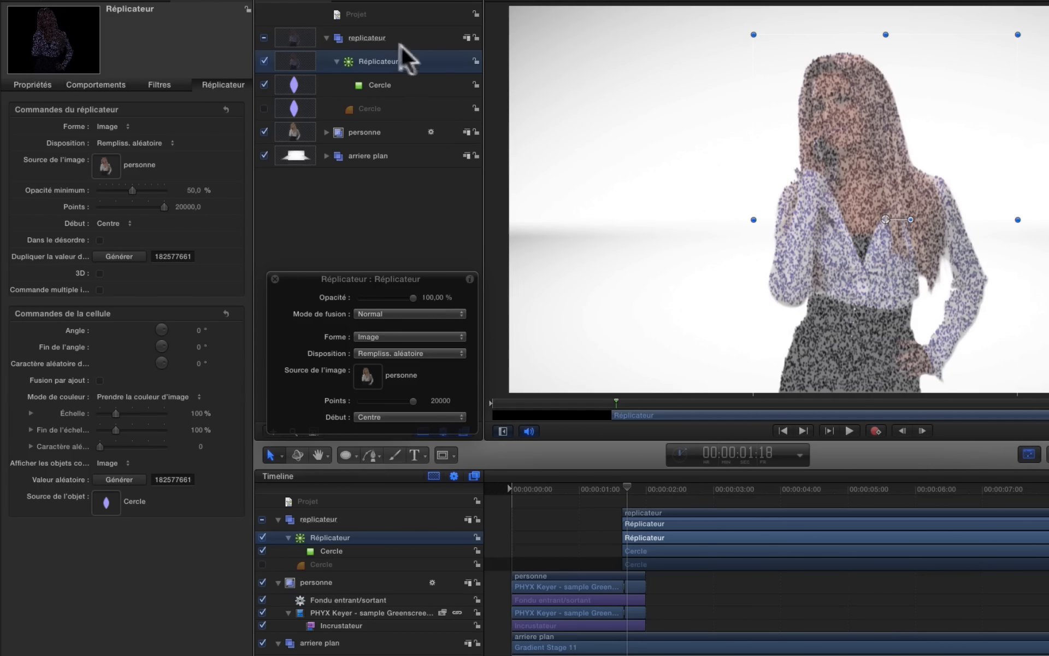
click(365, 84)
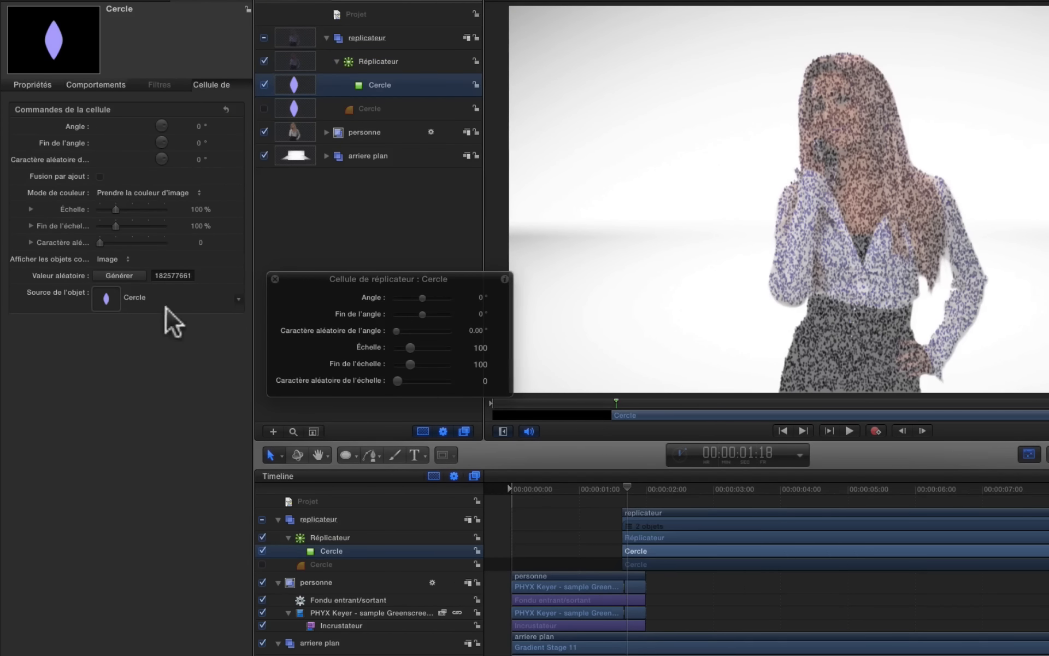
click(396, 108)
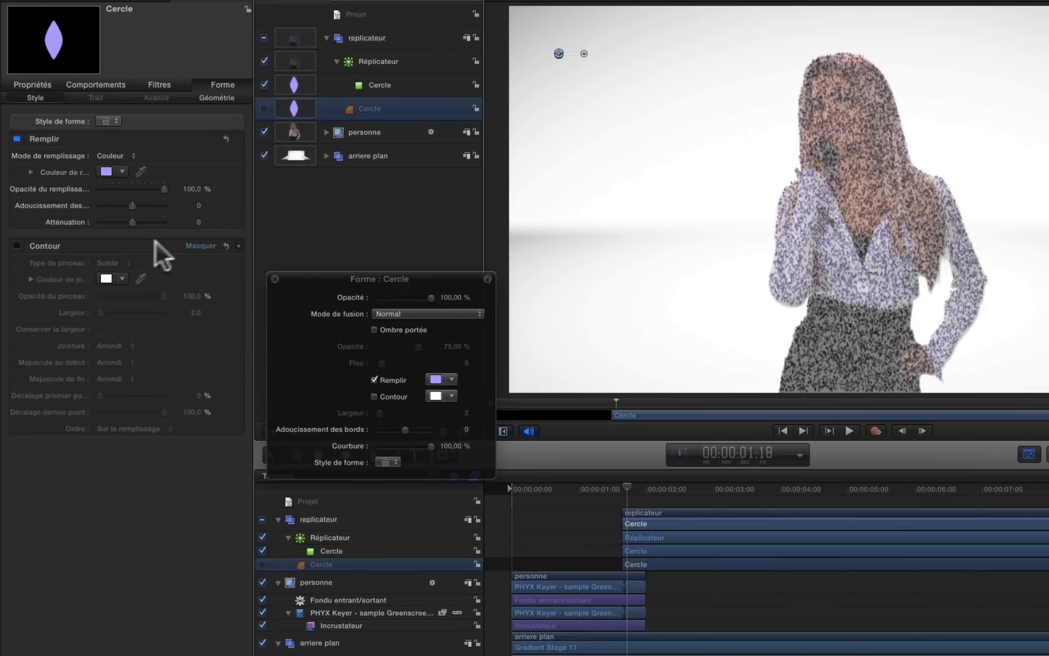
click(108, 172)
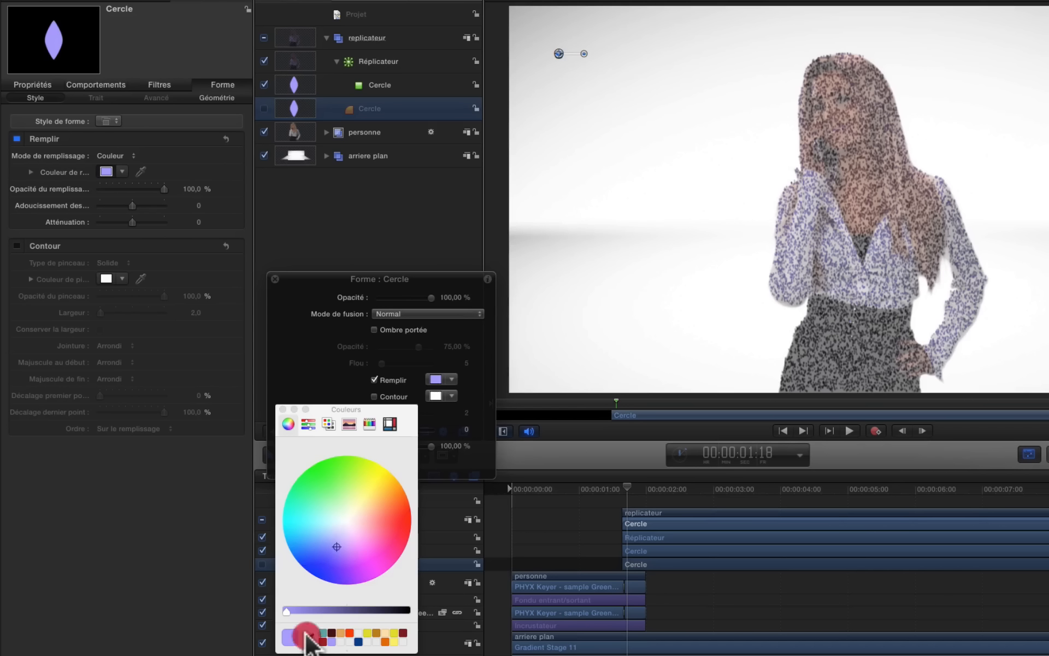
click(306, 637)
Add a Fondu entrant/sortant behaviour to the replicator, with a fade-out of 0 images and a shortened fade-in
click(610, 121)
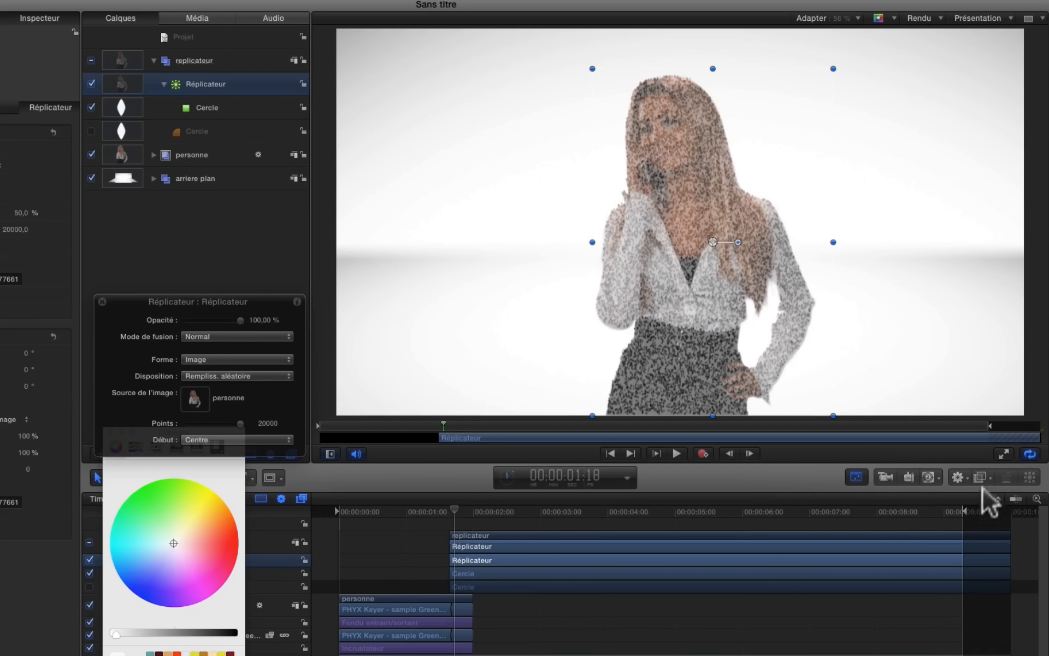
click(959, 479)
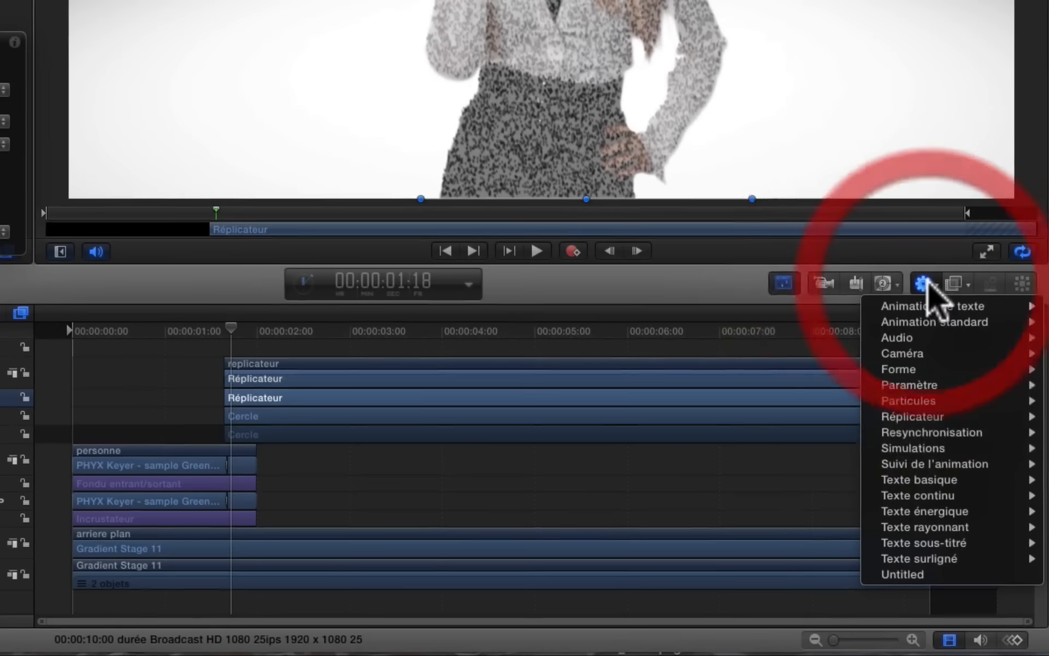
mouse_move(966, 494)
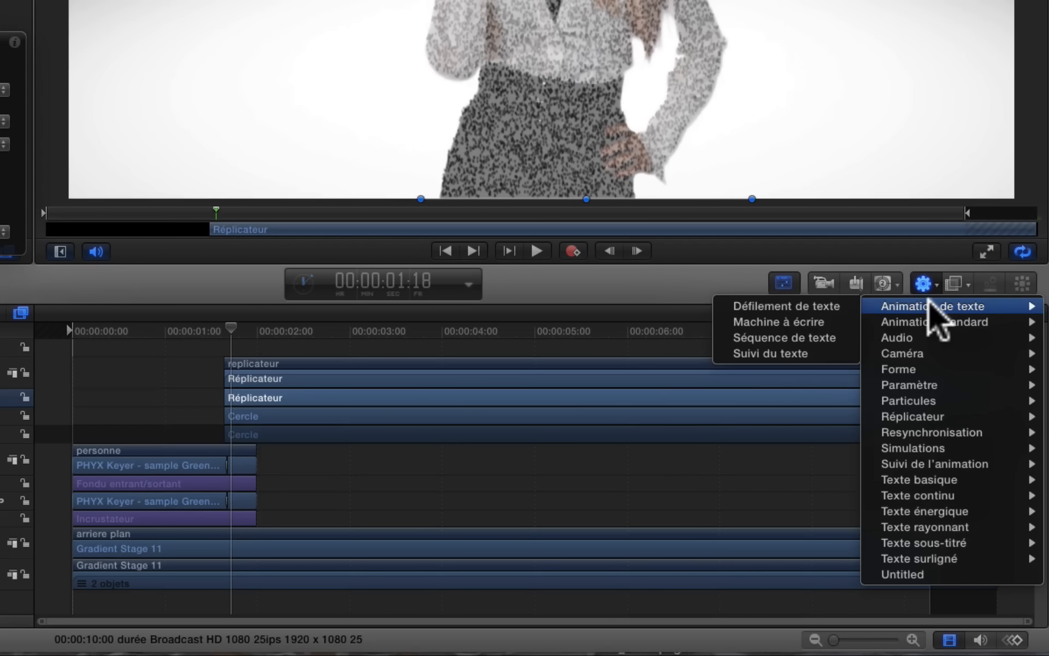
mouse_move(936, 322)
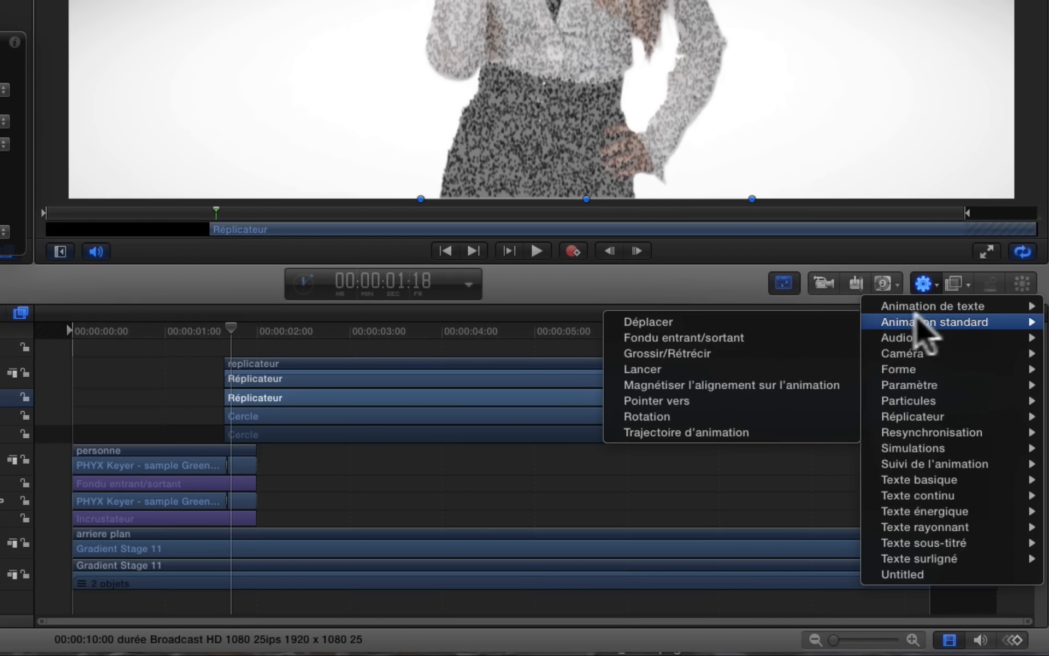
click(778, 338)
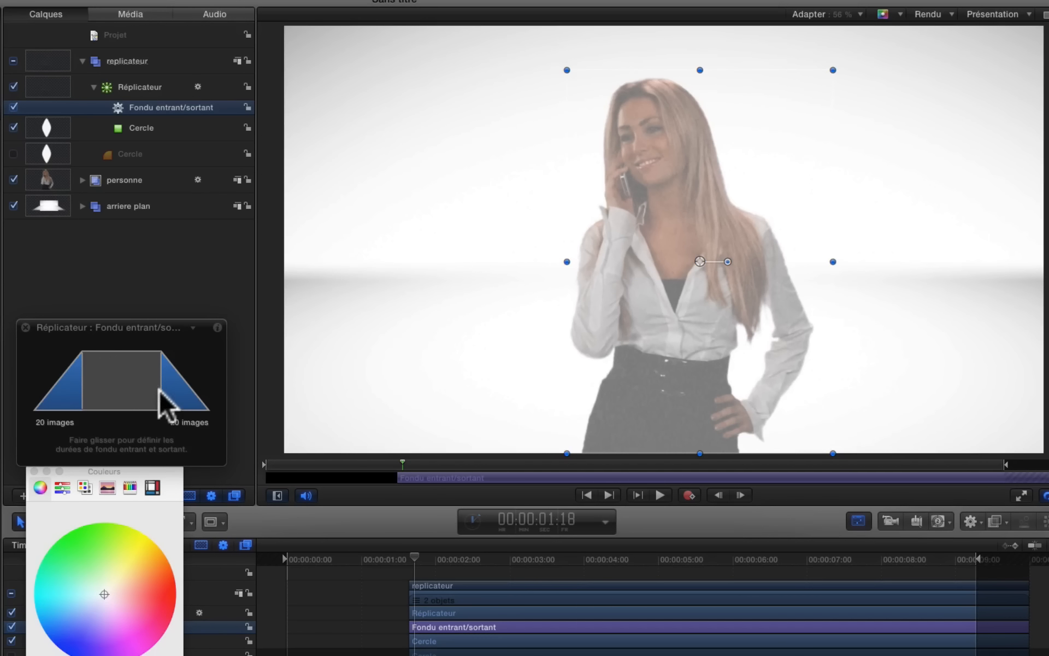
drag(213, 368, 223, 322)
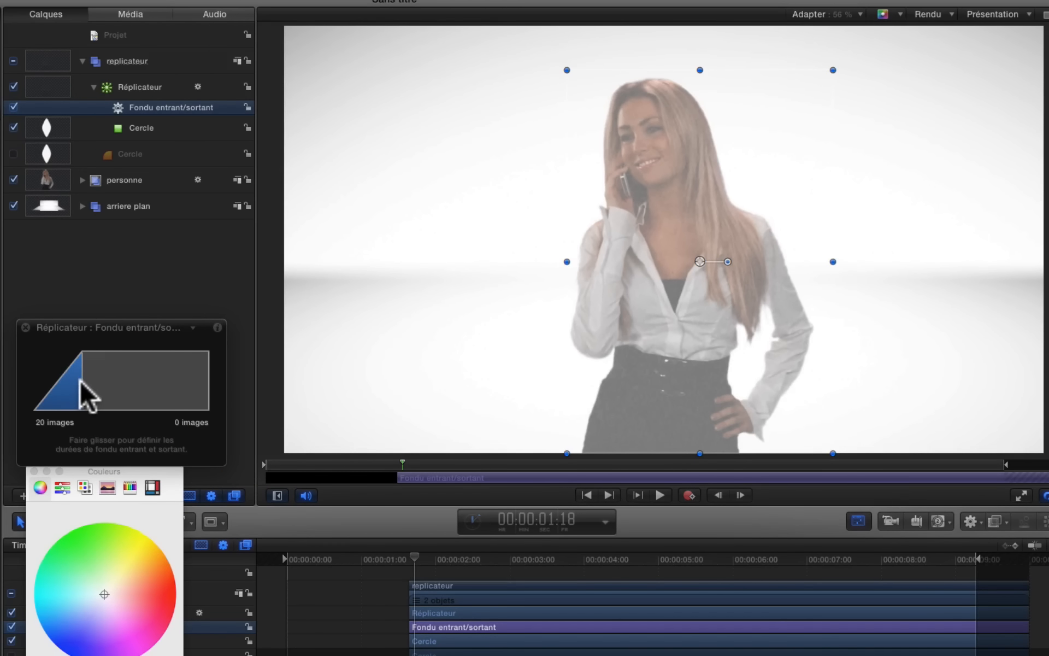
drag(80, 378, 52, 384)
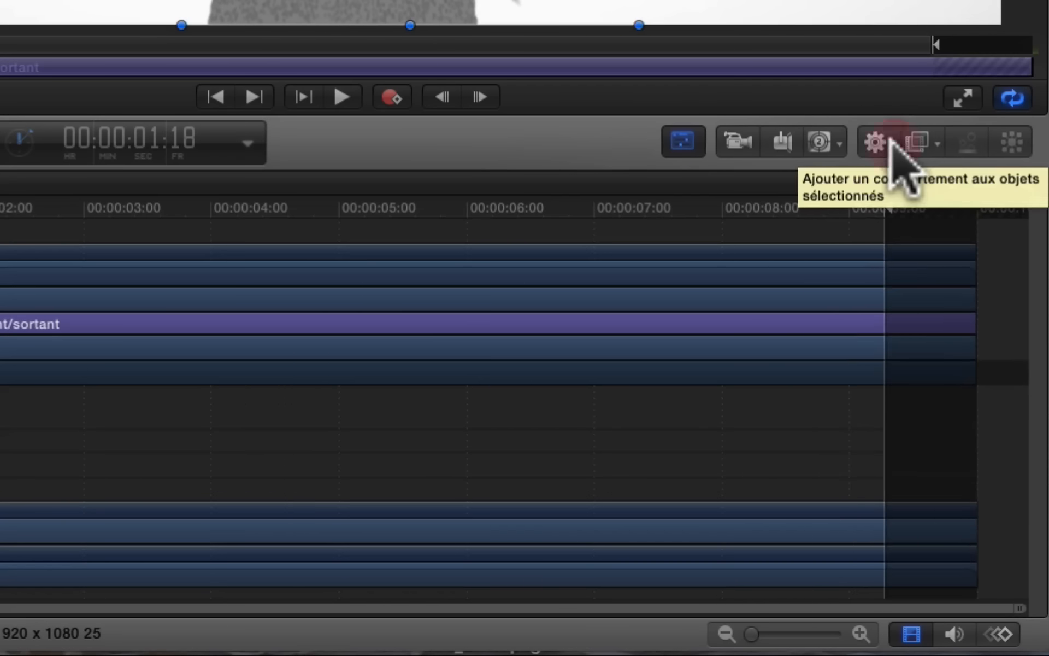
Add the Animation aléatoire simulation behaviour to the replicator
click(978, 521)
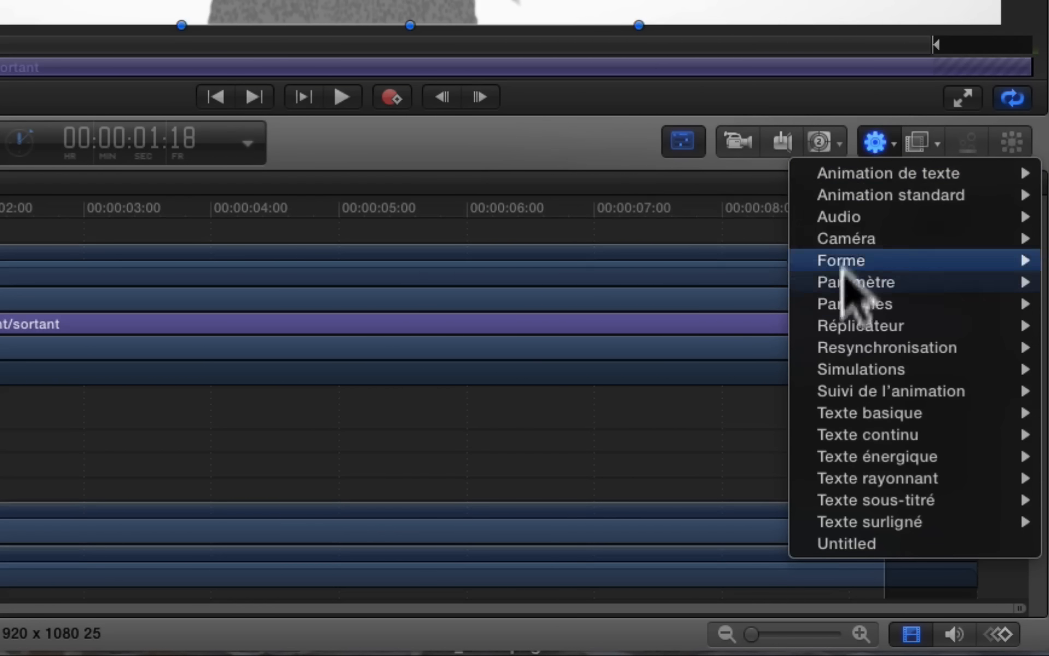
mouse_move(856, 369)
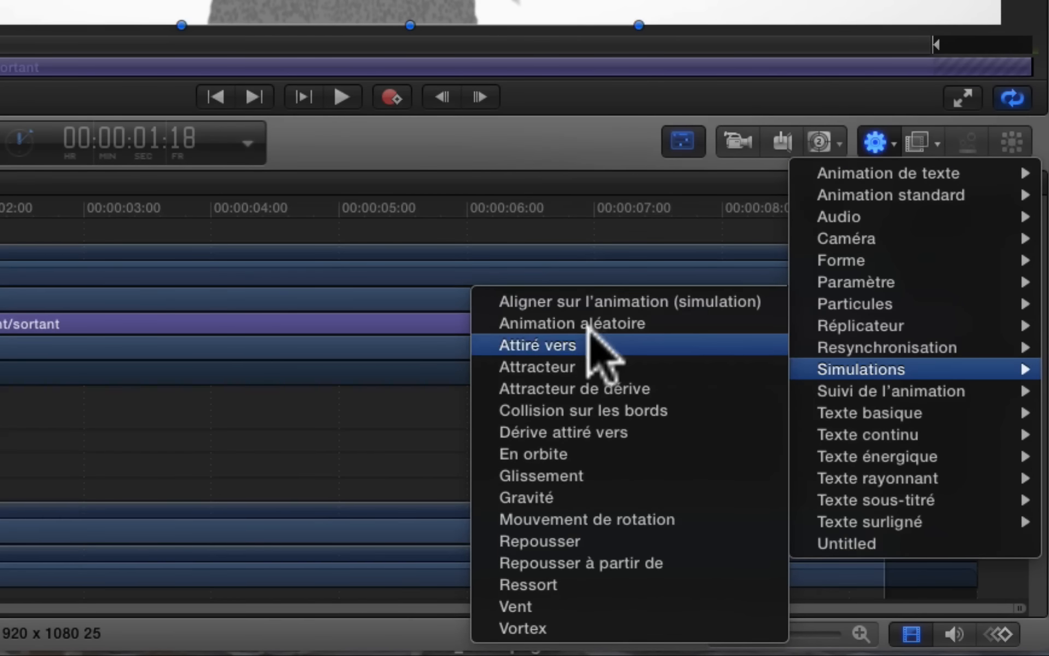
click(588, 323)
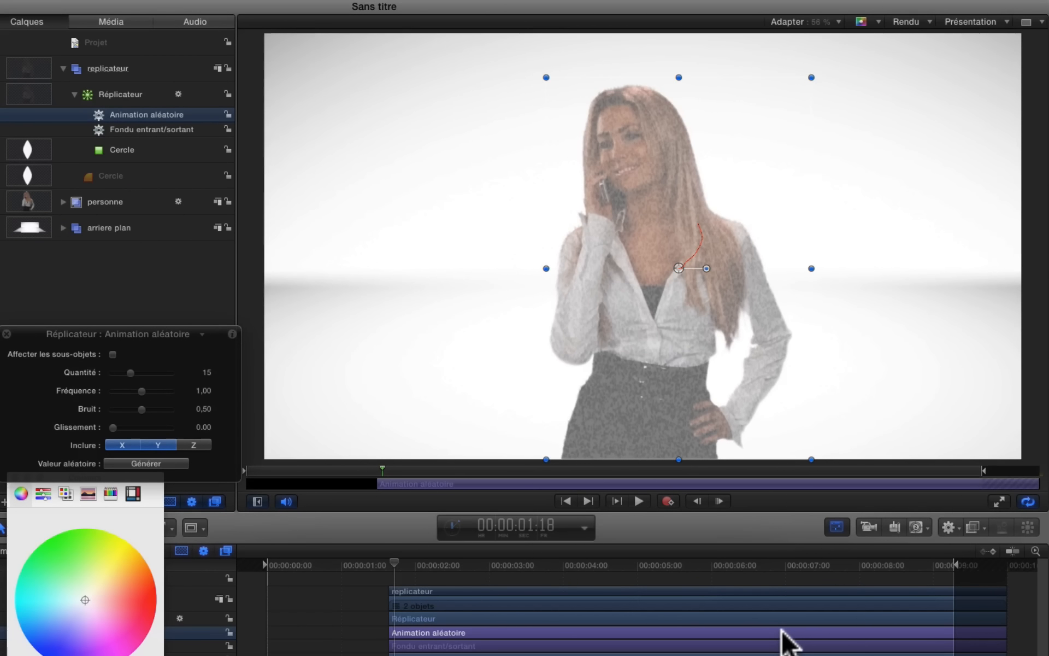
Make Animation aléatoire affect the sub-objects and raise its Quantité so the particles scatter more strongly
click(112, 354)
drag(116, 328, 117, 300)
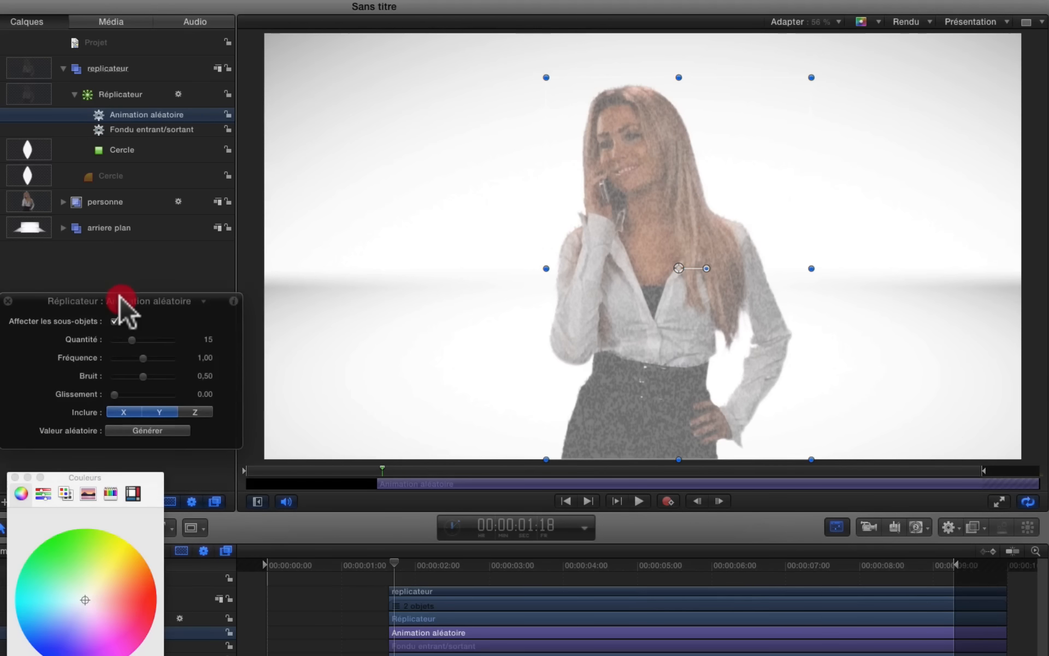
click(156, 339)
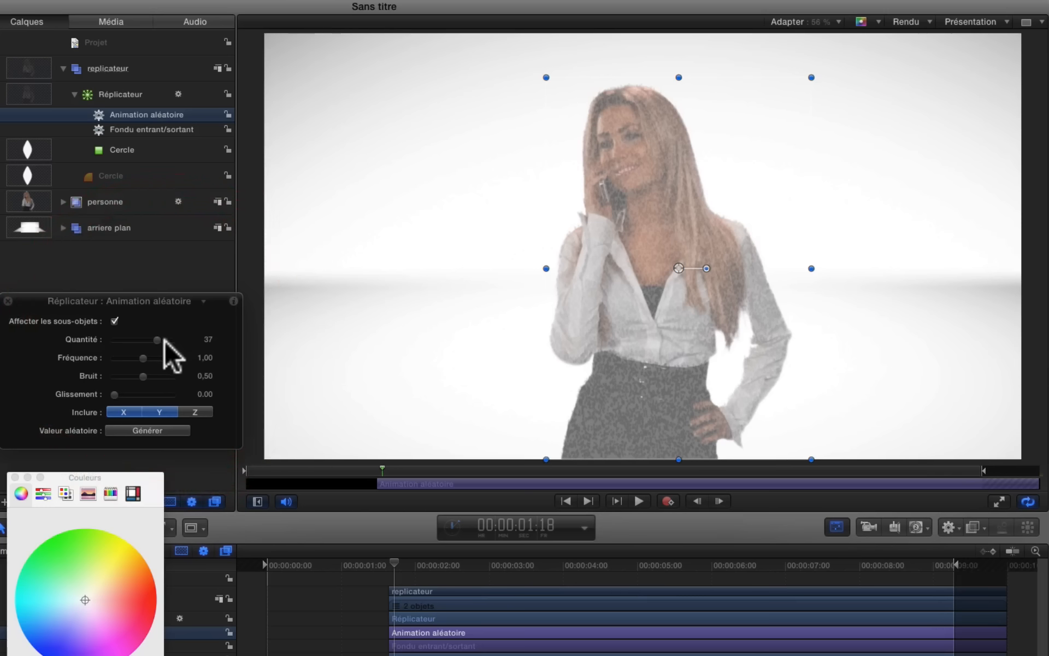
click(163, 338)
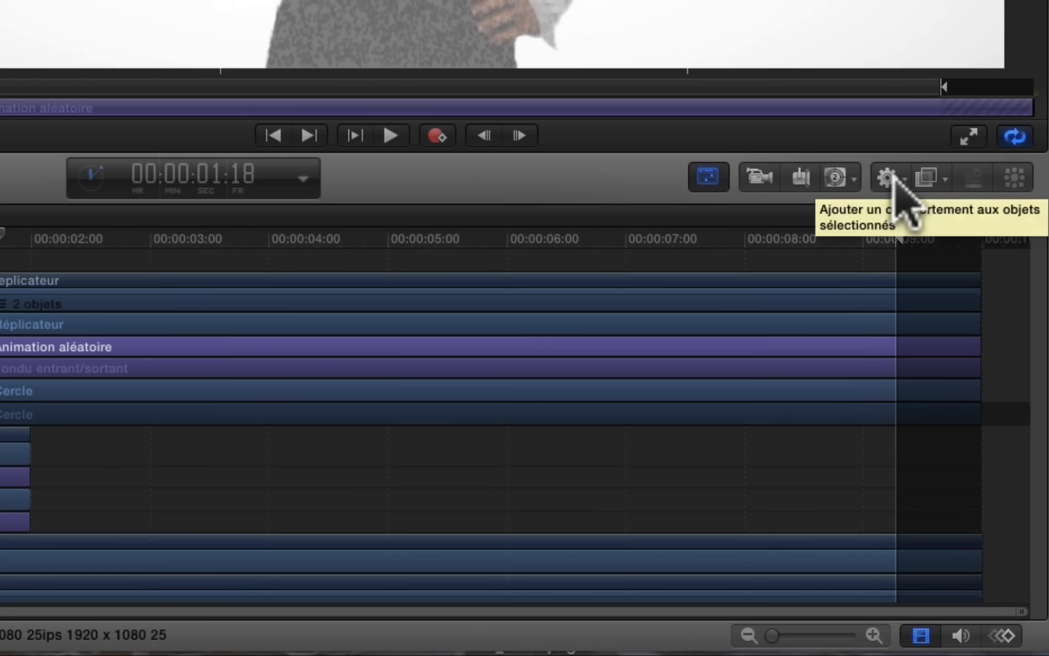
Add the Gravité simulation behaviour to the replicator and make it affect the sub-objects
click(950, 524)
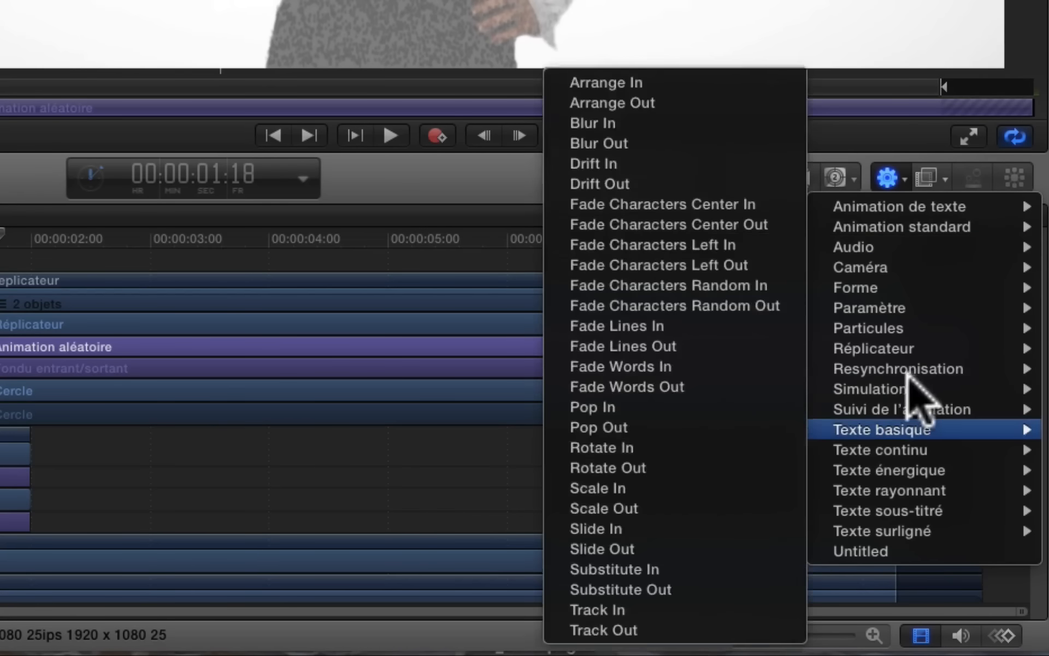
mouse_move(844, 388)
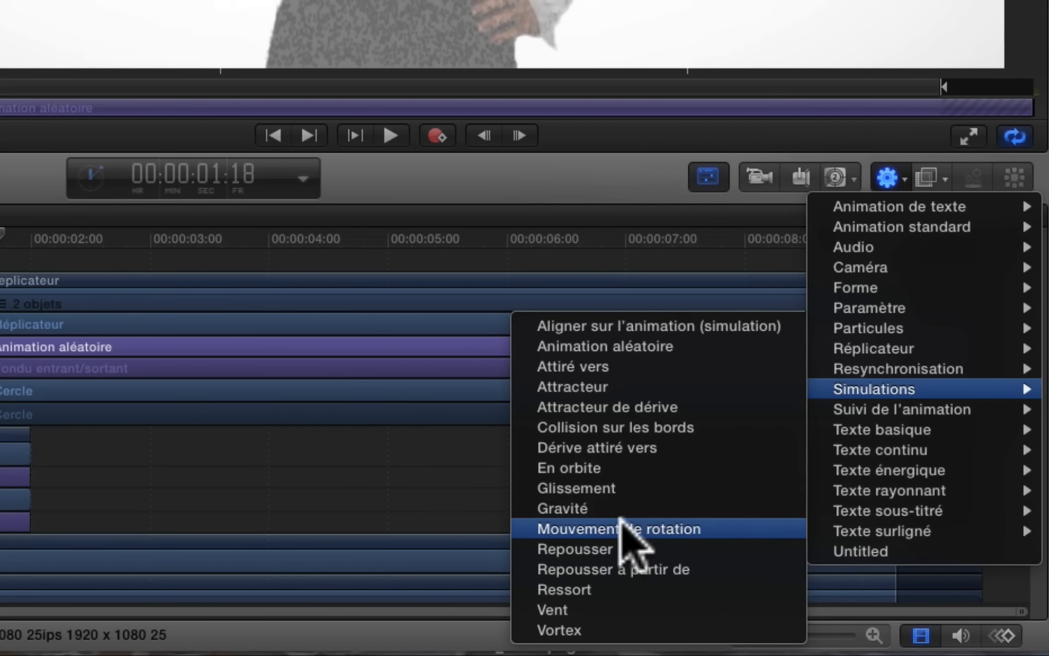
click(585, 508)
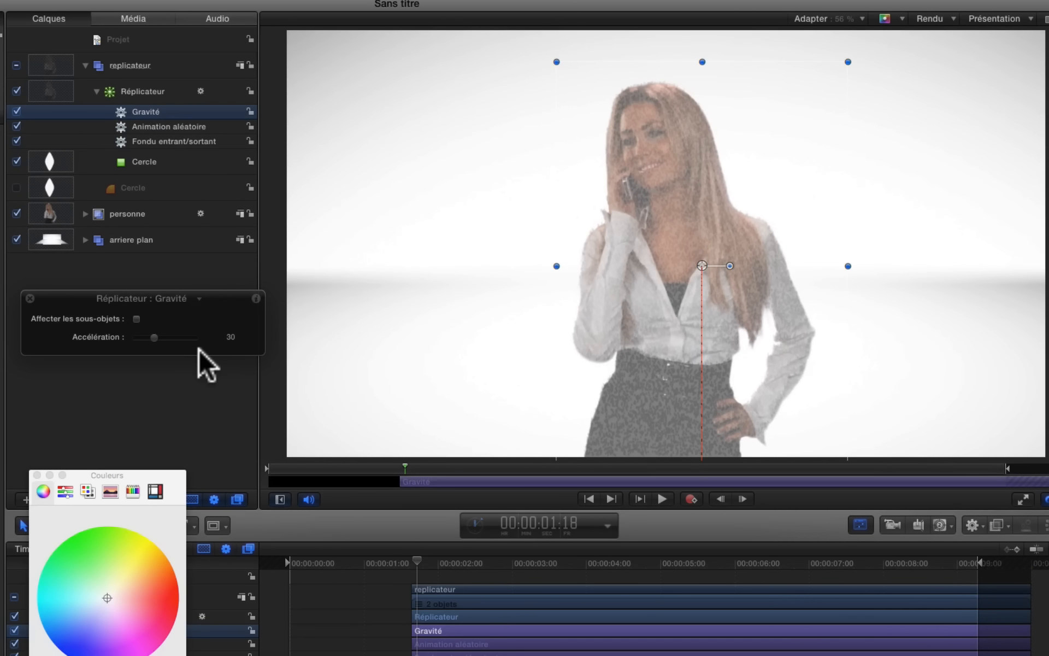
click(135, 316)
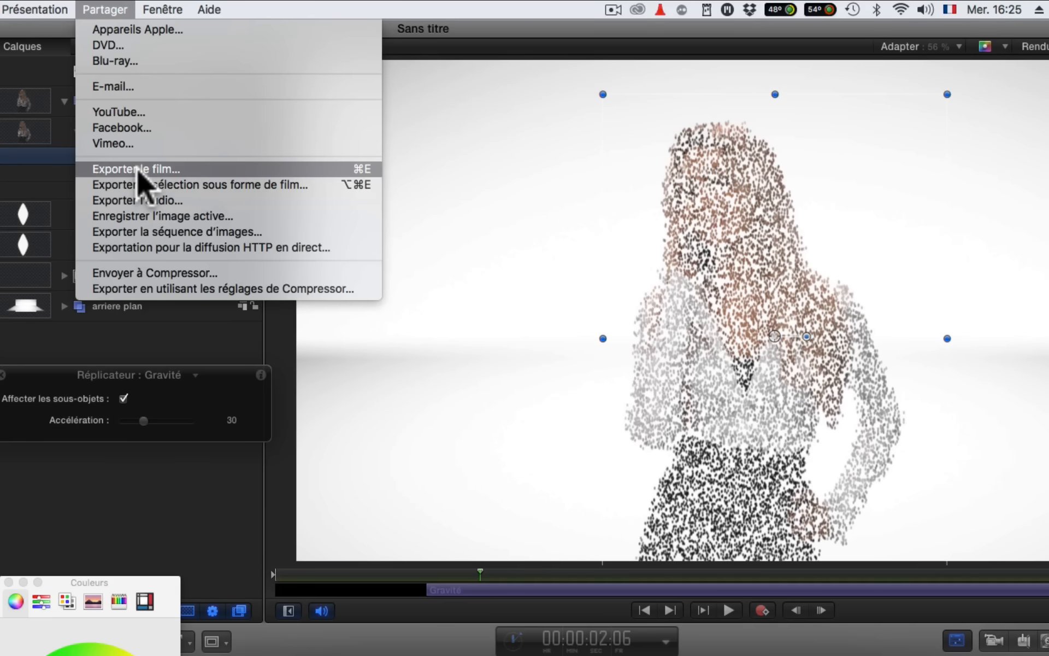
Export the entire project as an Apple ProRes 422 movie with video and audio, saved to the Desktop as "explo finale"
click(137, 169)
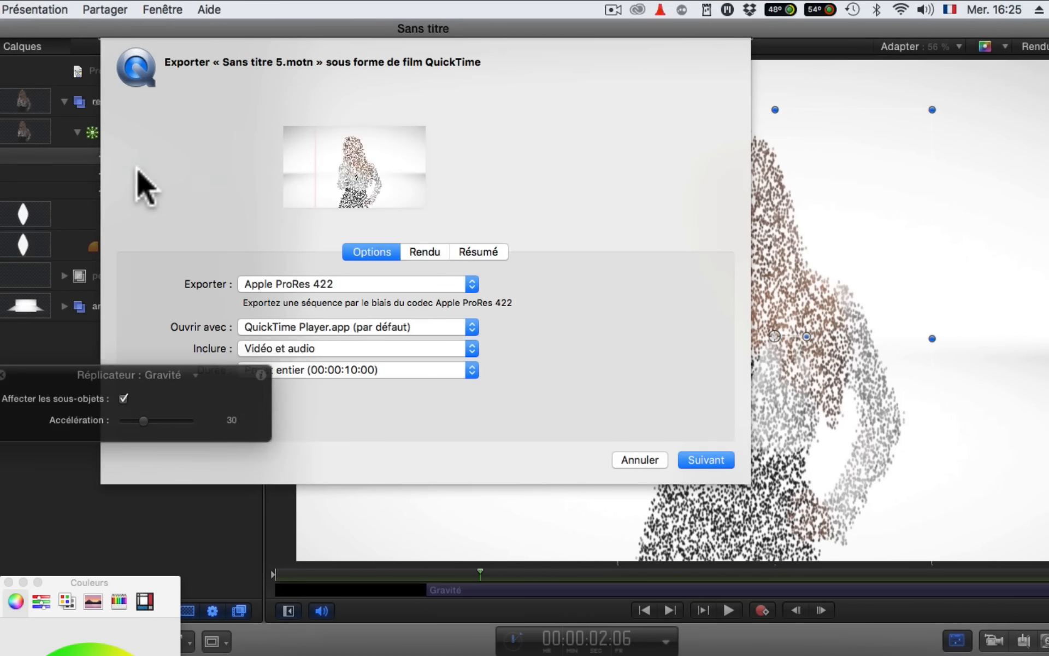
click(709, 458)
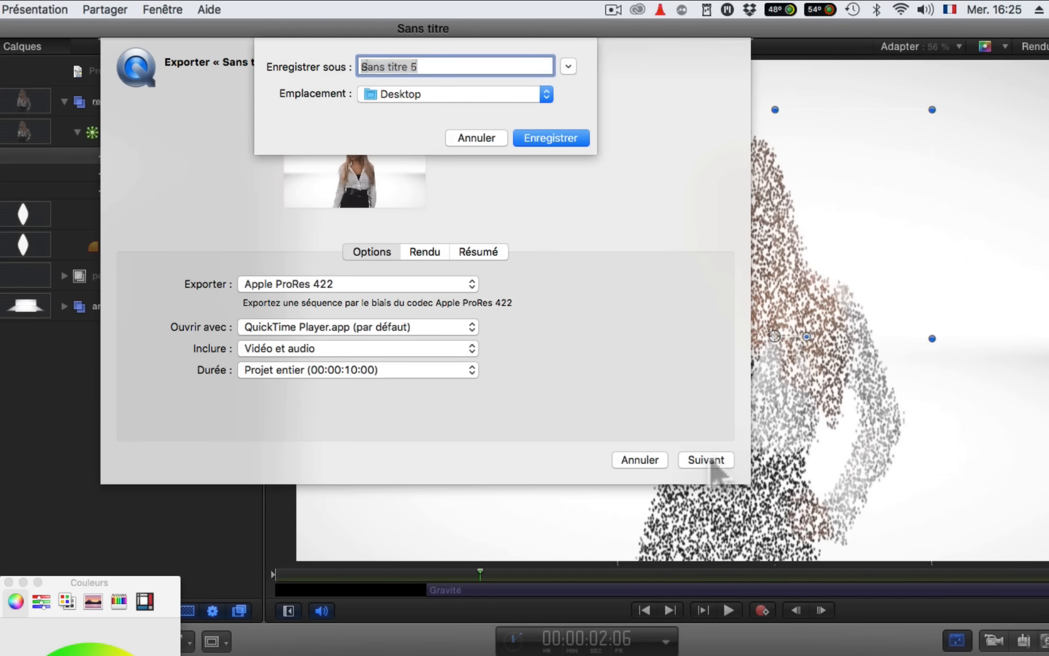
text(ex^)
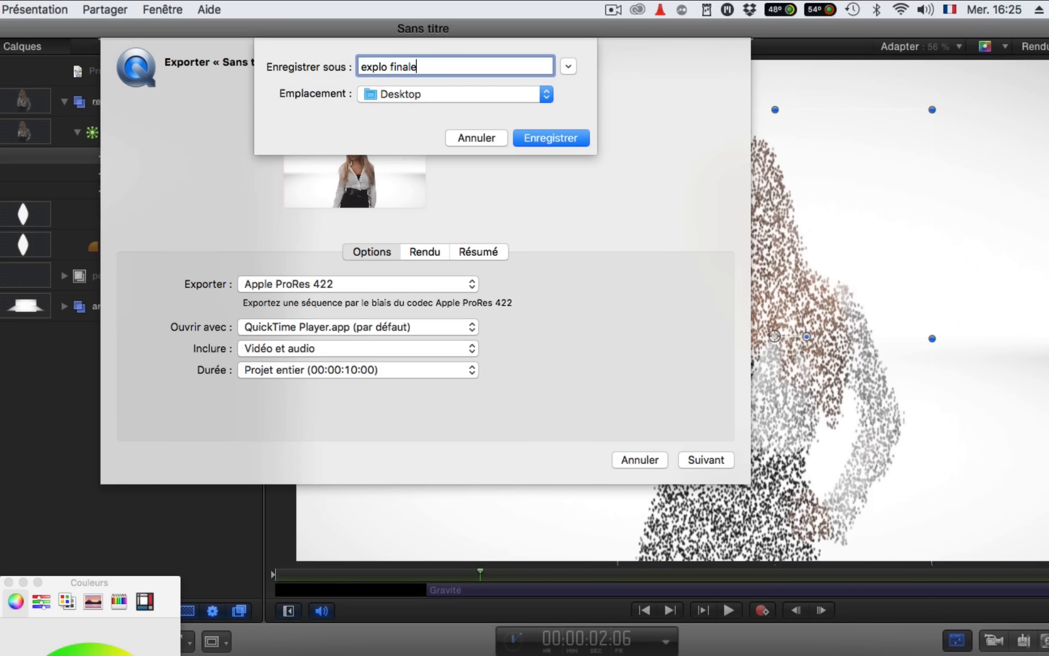
key(Return)
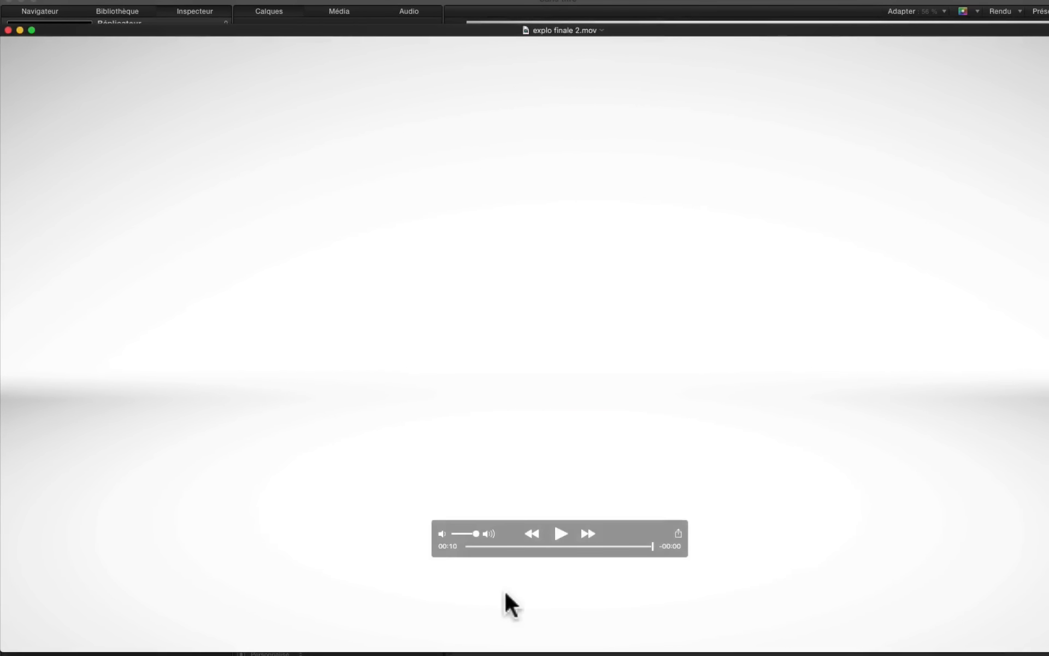
Return the exported movie to its beginning in QuickTime Player for review
drag(484, 547, 468, 547)
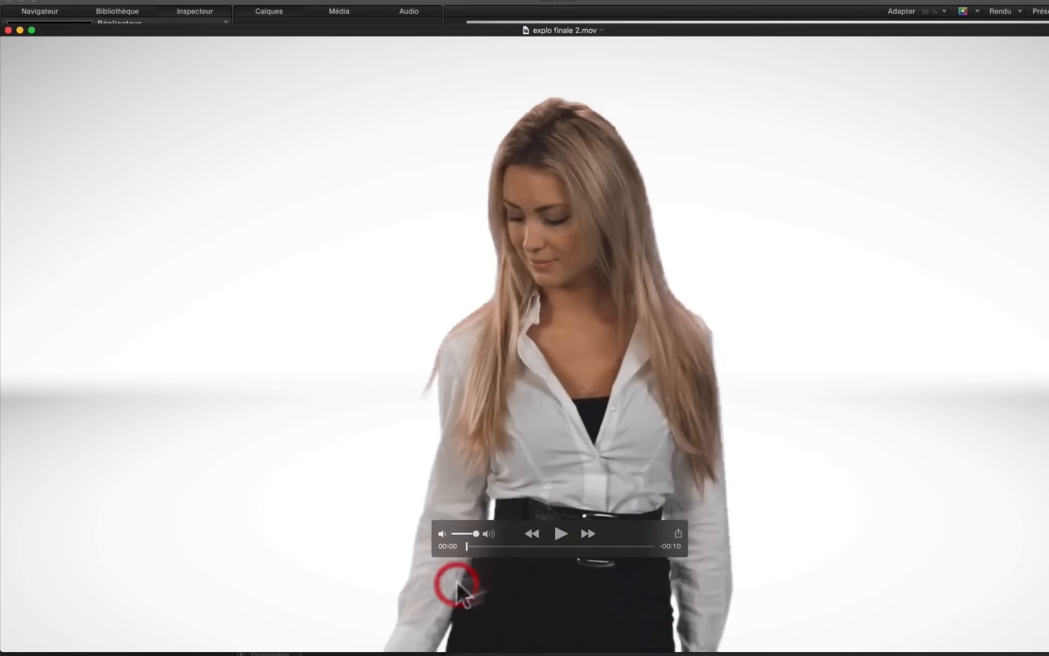